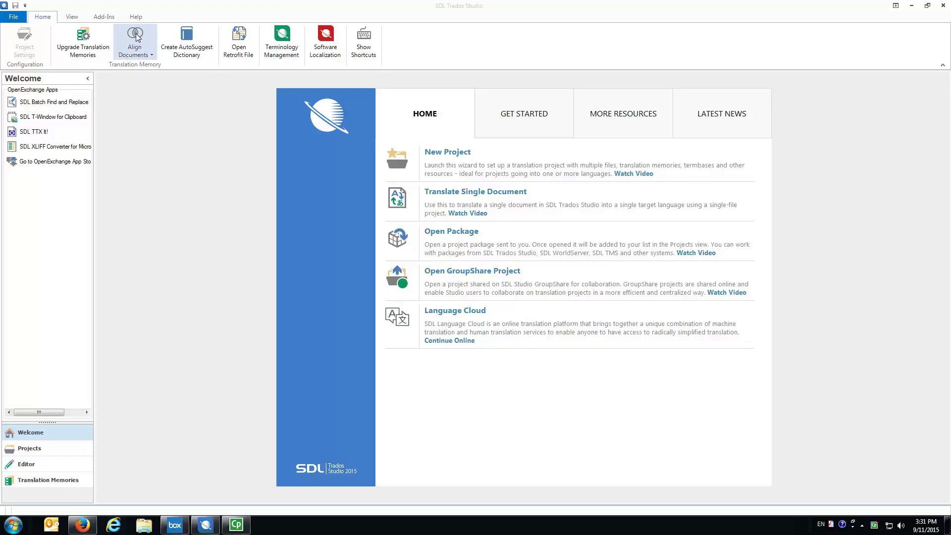
Start a single file pair alignment with a new file-based translation memory named Health_Exercise_FR_EN.
click(152, 57)
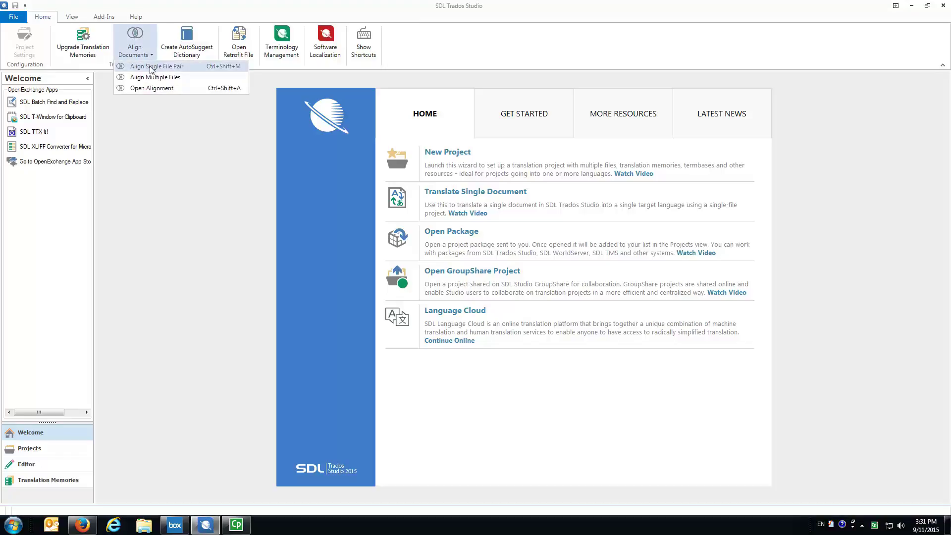
click(151, 68)
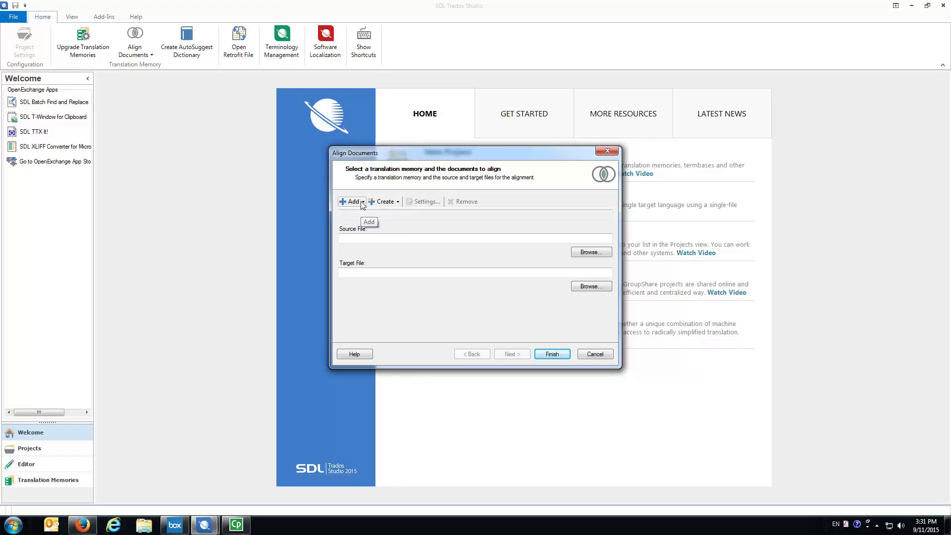
click(398, 202)
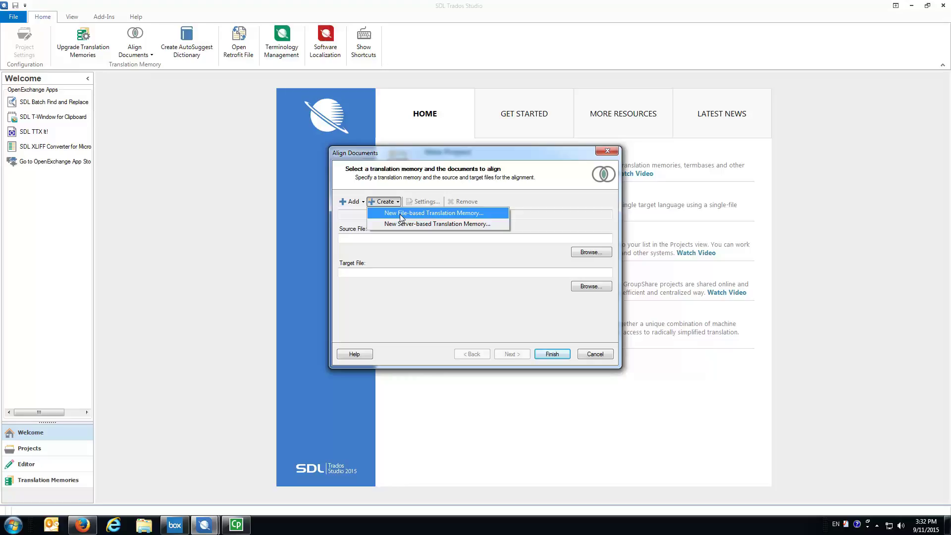
click(400, 214)
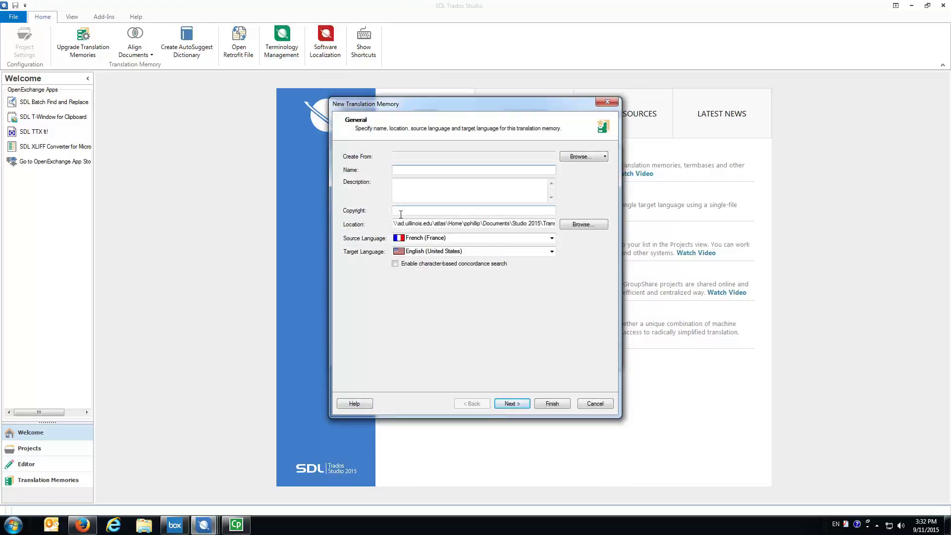
text(Health_Exercise_FR_EN)
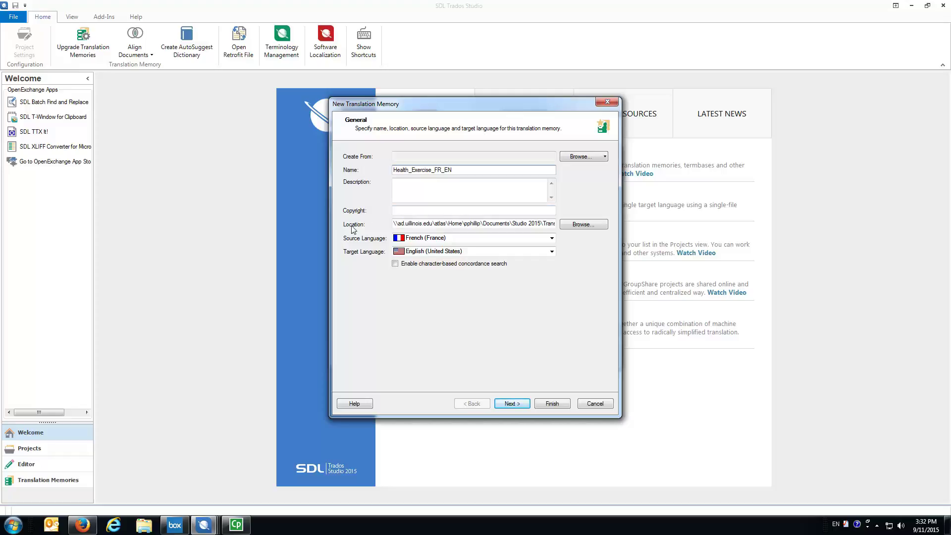
Set the new translation memory's location to the Translation_Memories_2015 folder on the C: drive.
click(582, 224)
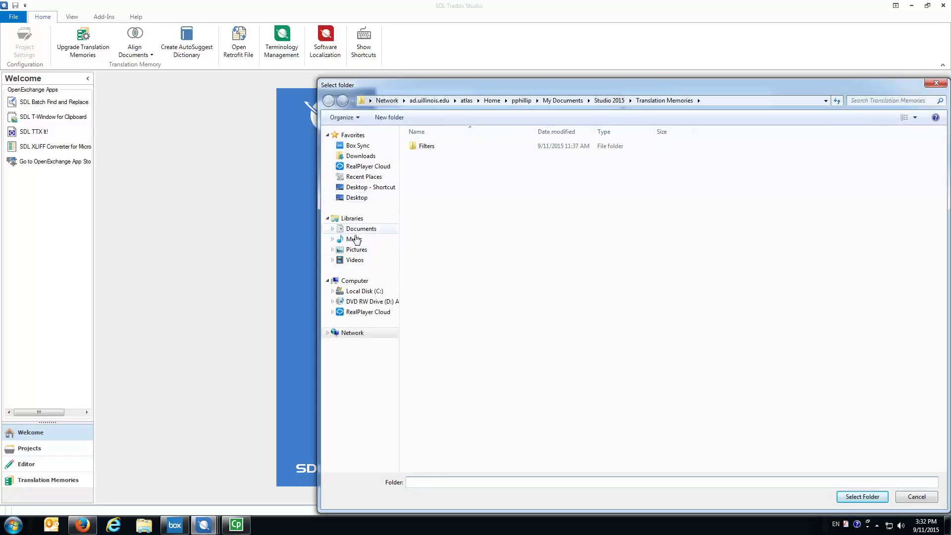
click(355, 281)
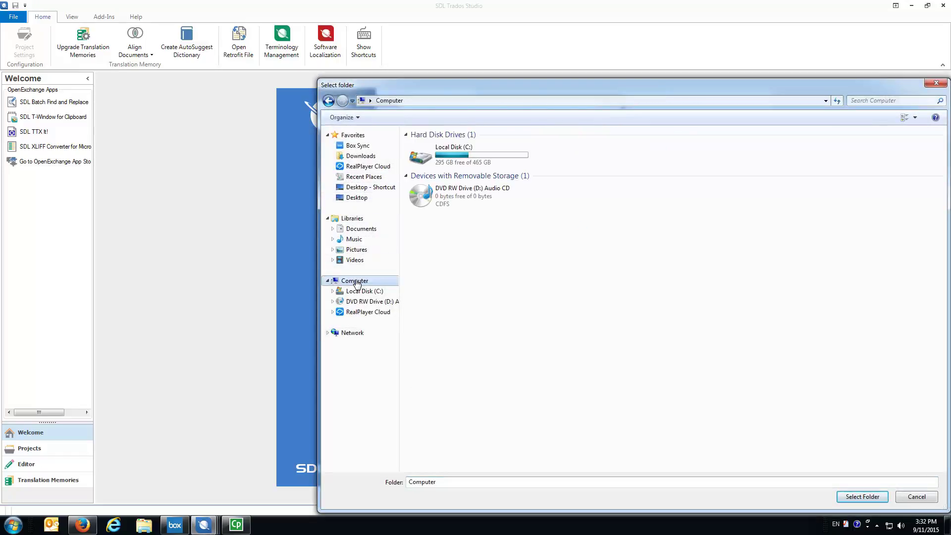
double_click(458, 155)
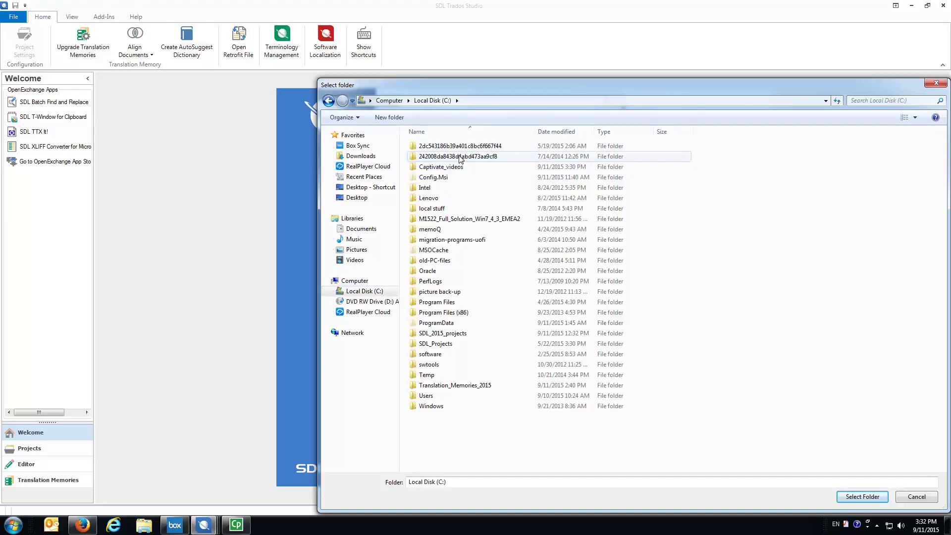
click(434, 389)
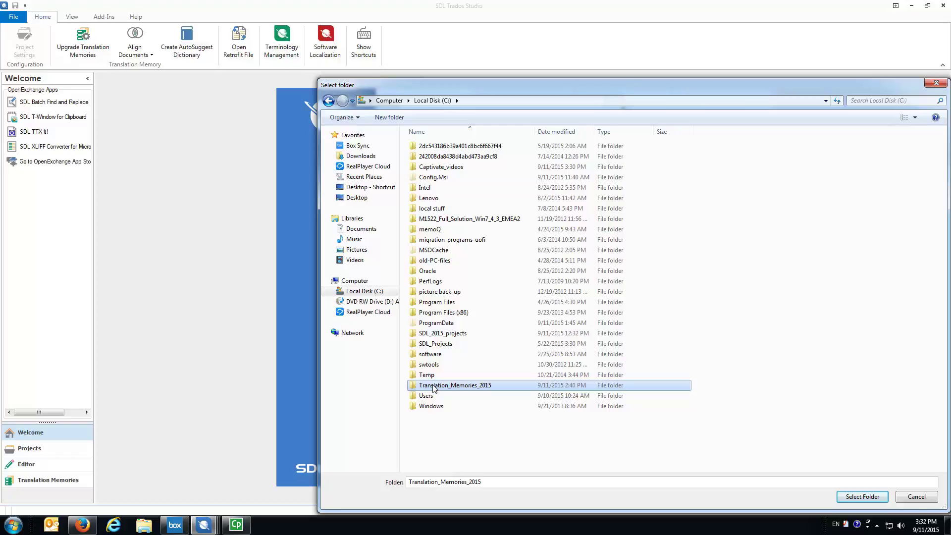
click(860, 496)
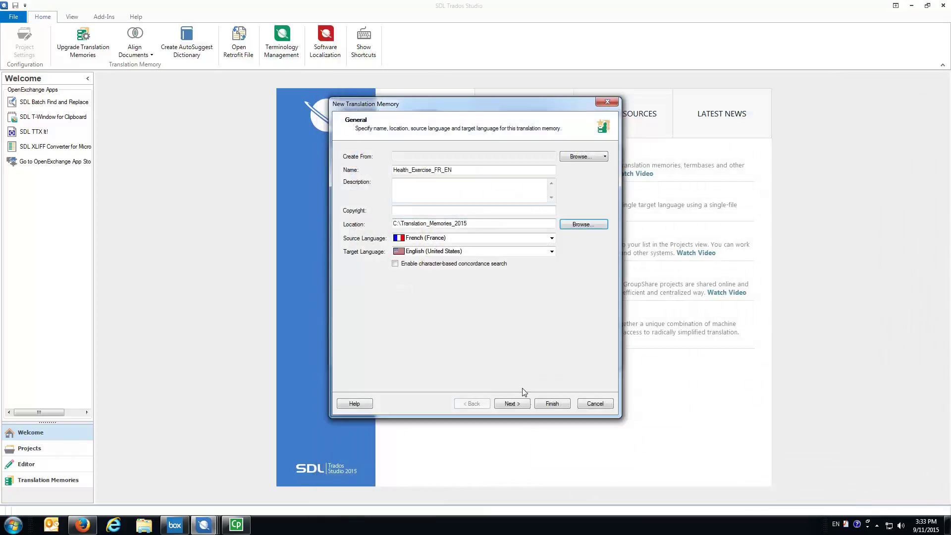
Create the translation memory with the default fields, settings and language resources, and close the wizard.
click(512, 405)
click(512, 404)
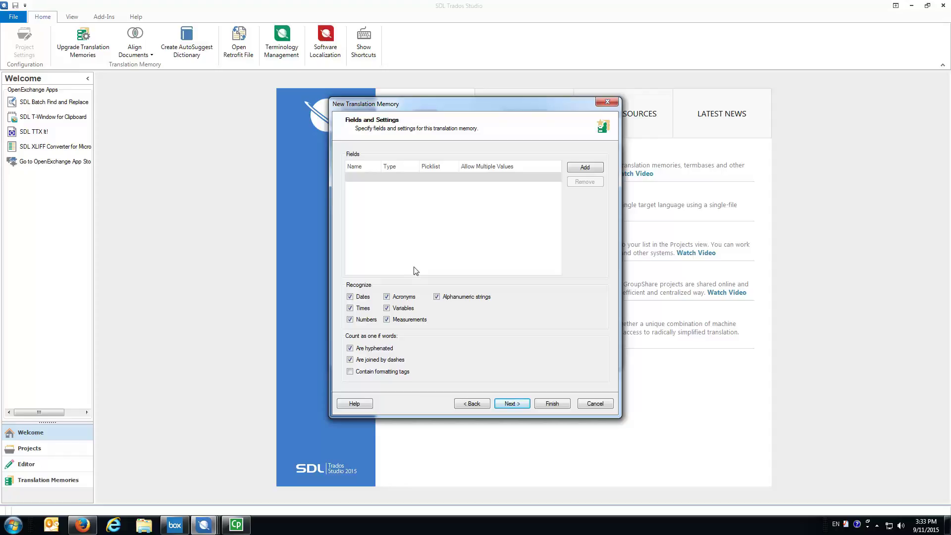
click(518, 405)
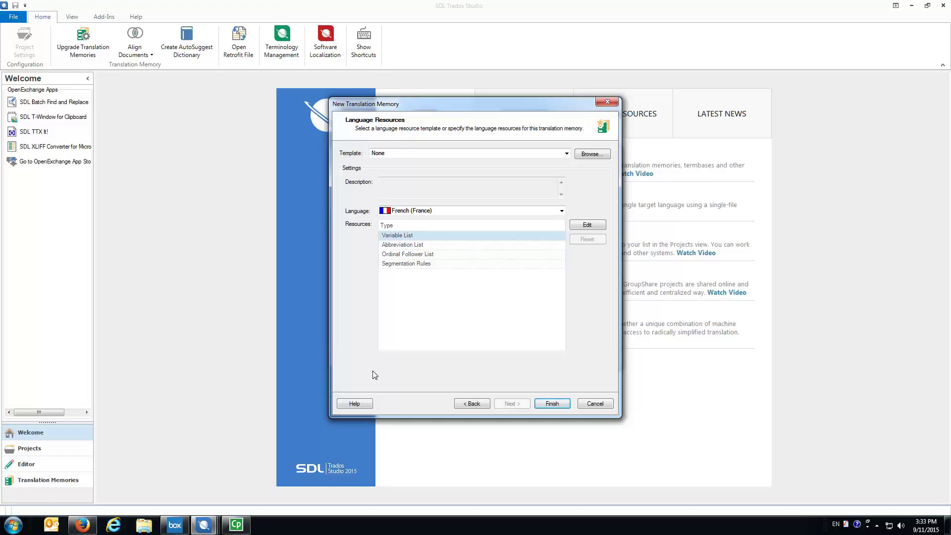
click(555, 404)
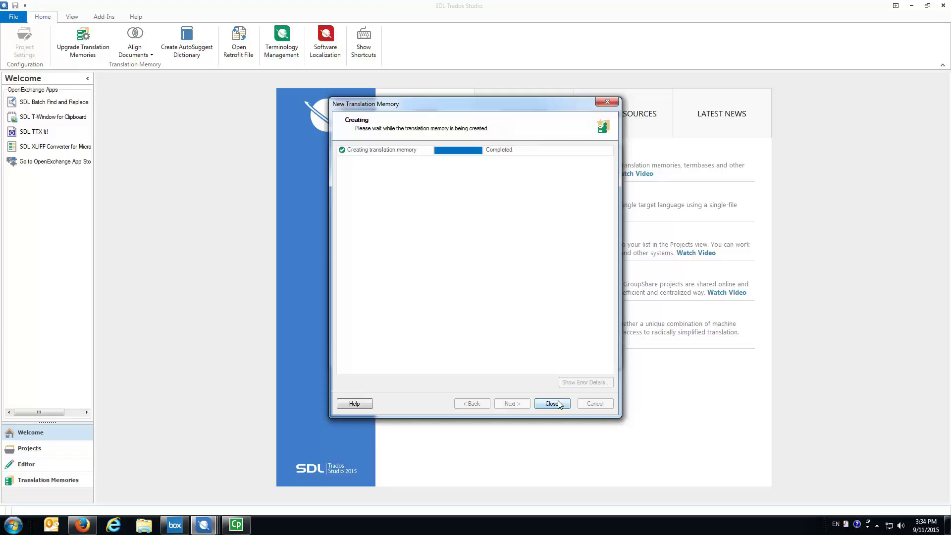
click(558, 403)
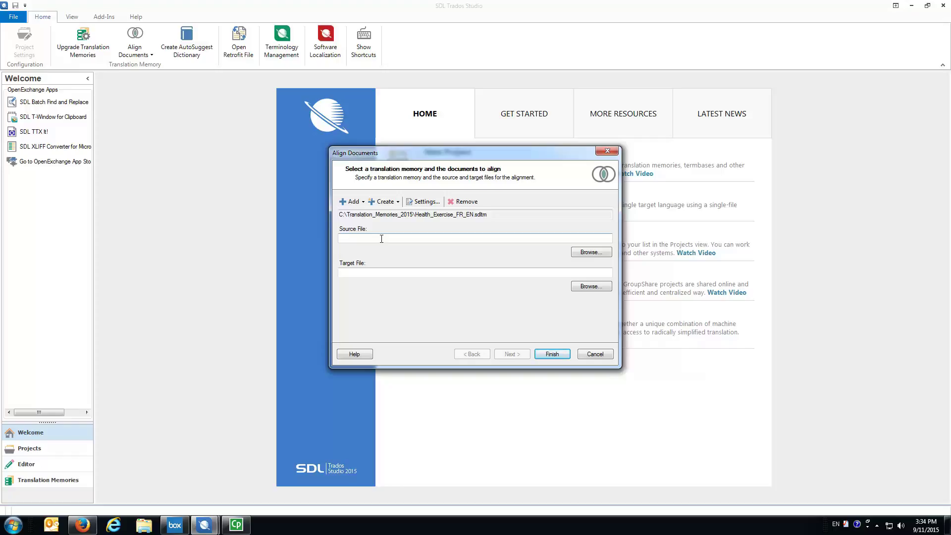
Choose FR_Exercie_Health.docx from the Exercise_Health folder on the Desktop as the alignment's source file.
click(591, 252)
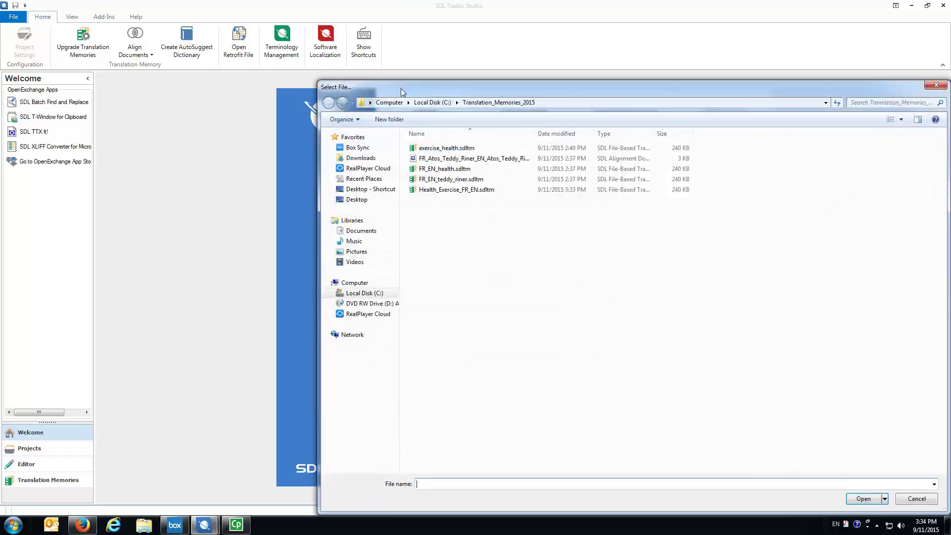
click(348, 203)
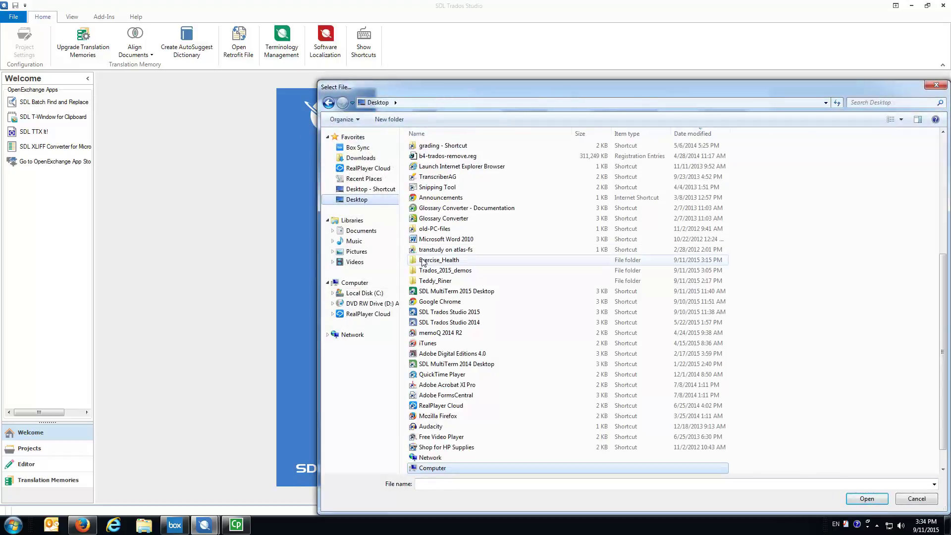
double_click(424, 260)
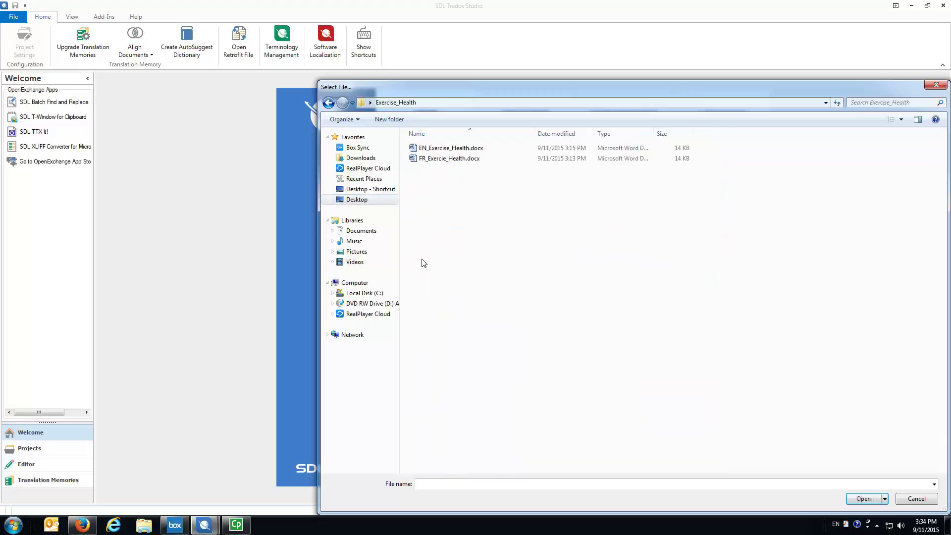
double_click(434, 158)
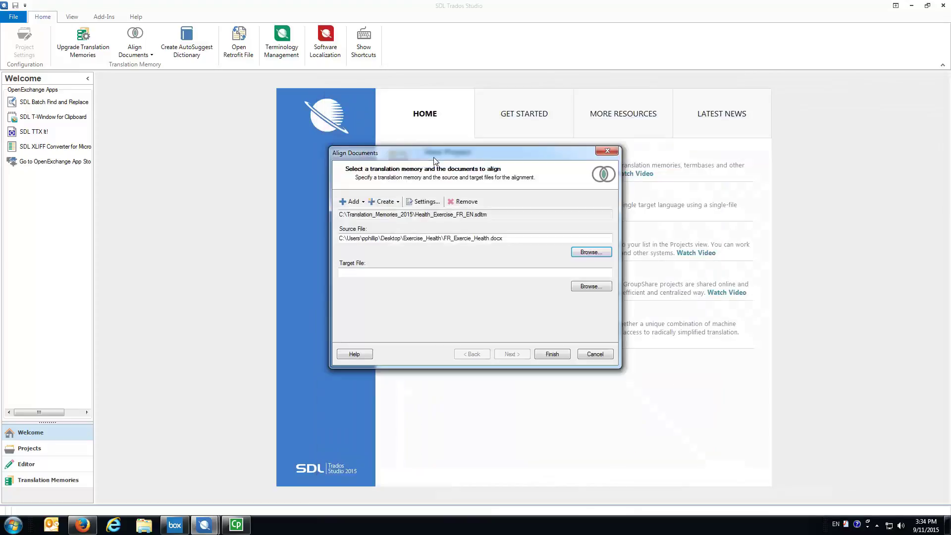
Choose EN_Exercise_Health.docx from the Exercise_Health folder as the target file and run the alignment.
click(580, 288)
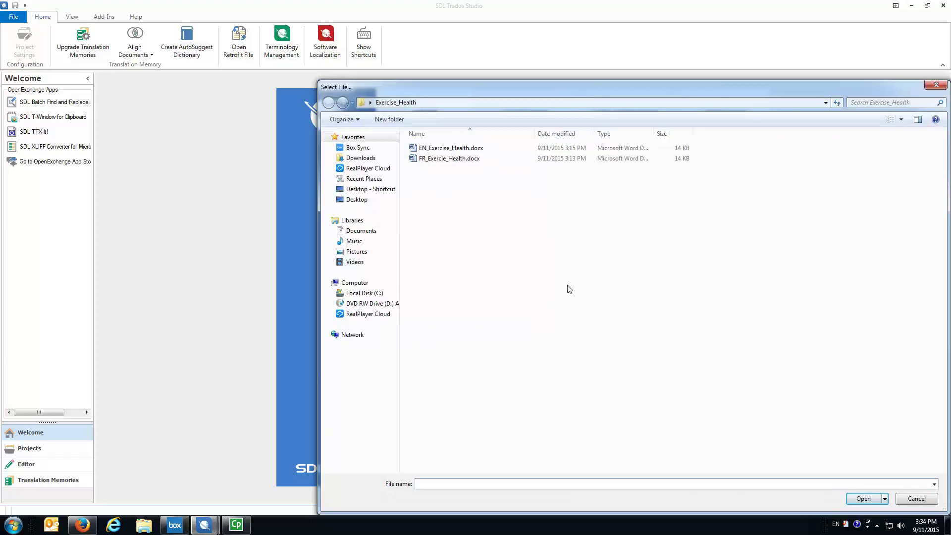
click(437, 149)
double_click(437, 150)
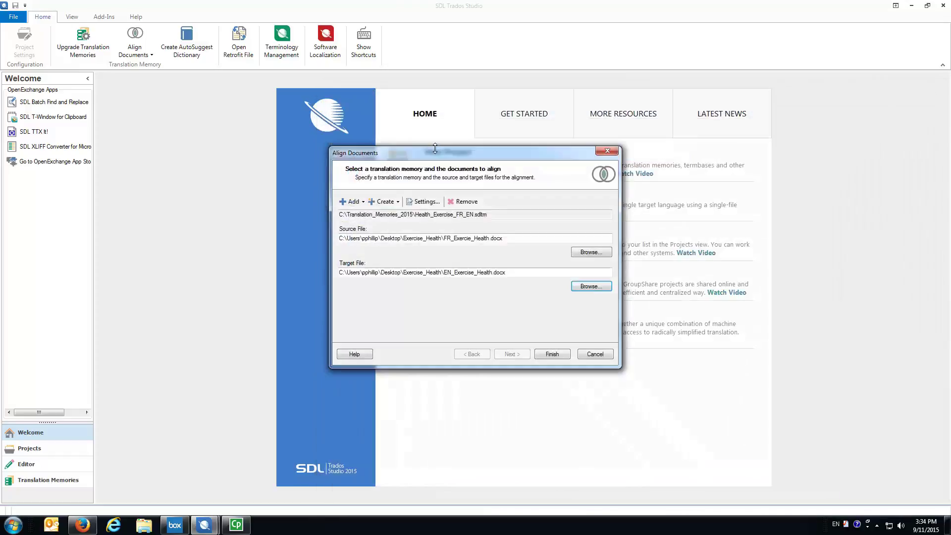
click(548, 355)
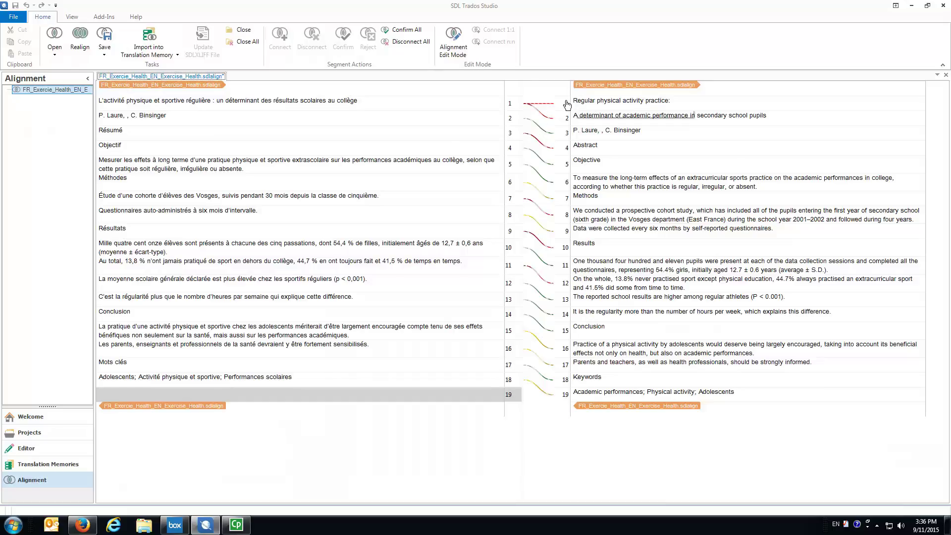
Disconnect all automatically aligned segments and turn on Alignment Edit Mode.
mouse_move(567, 104)
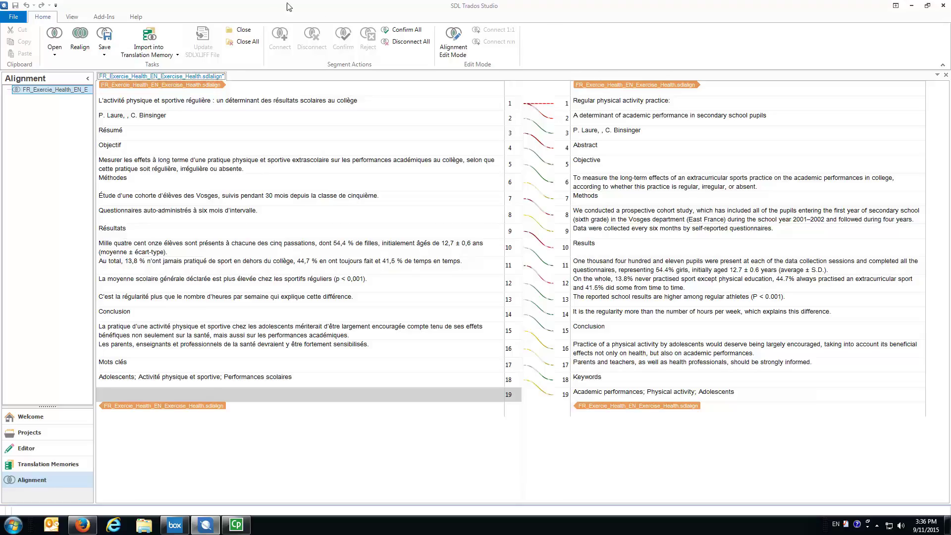
click(406, 42)
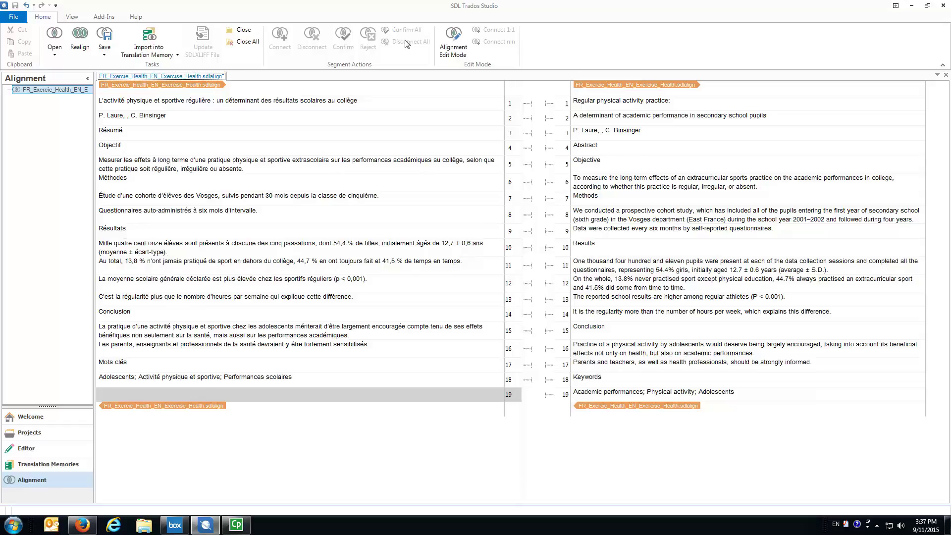
click(453, 35)
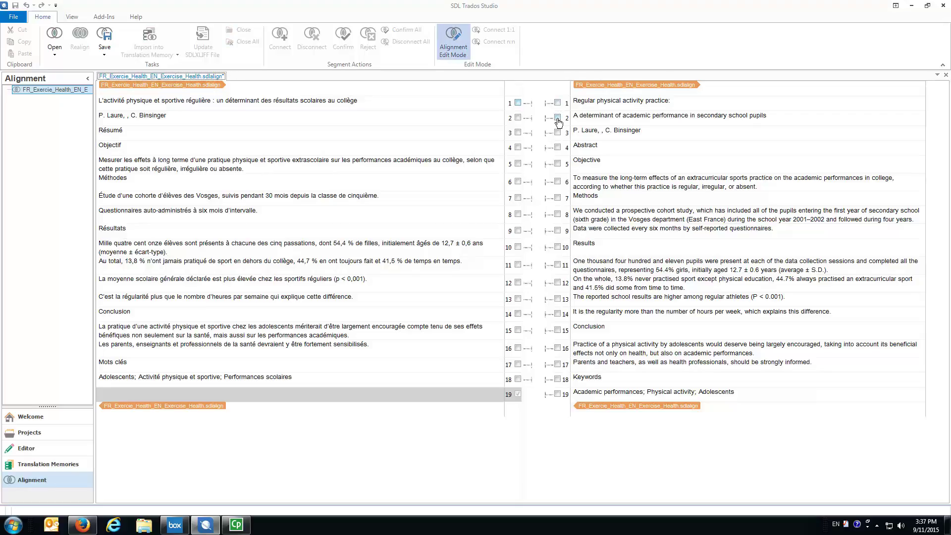
Connect French source segment 1 to English target segments 1 and 2 with an n:n connection.
click(518, 103)
click(558, 103)
click(518, 103)
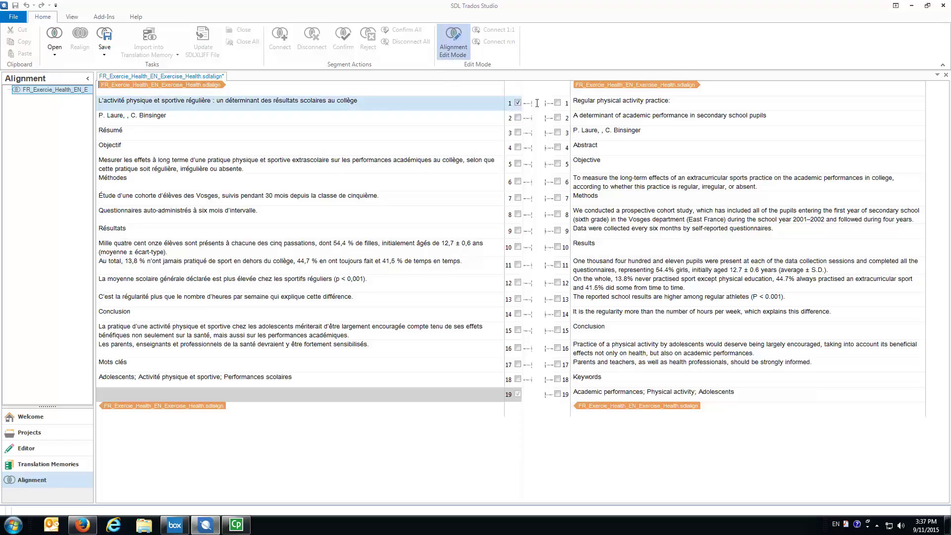
click(558, 102)
click(558, 118)
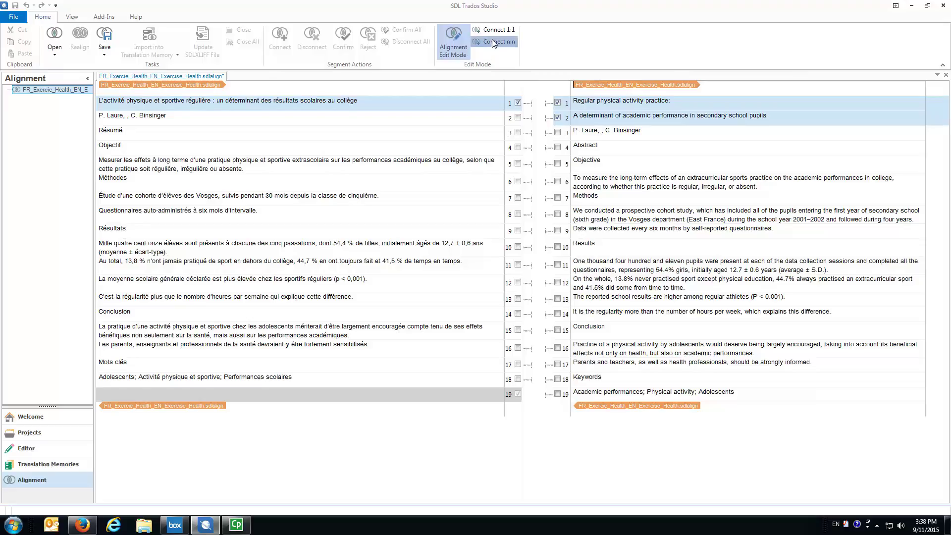
click(492, 40)
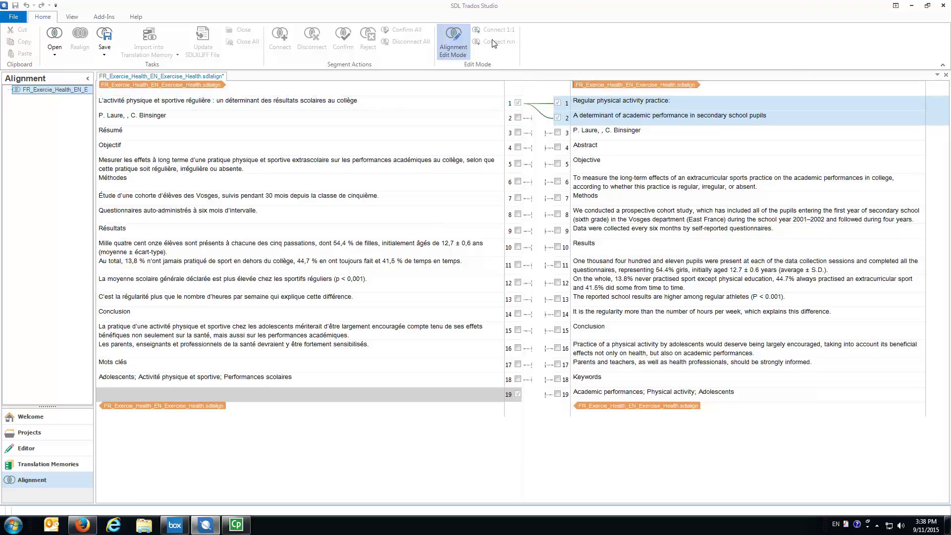
Connect source segment 2, the authors' line, to target segment 3 with a 1:1 connection.
click(517, 118)
click(517, 133)
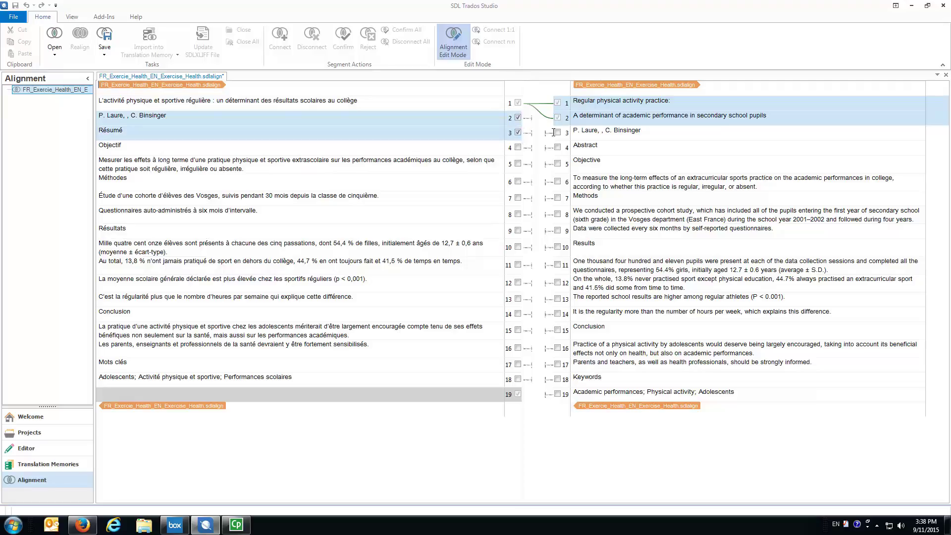
click(517, 133)
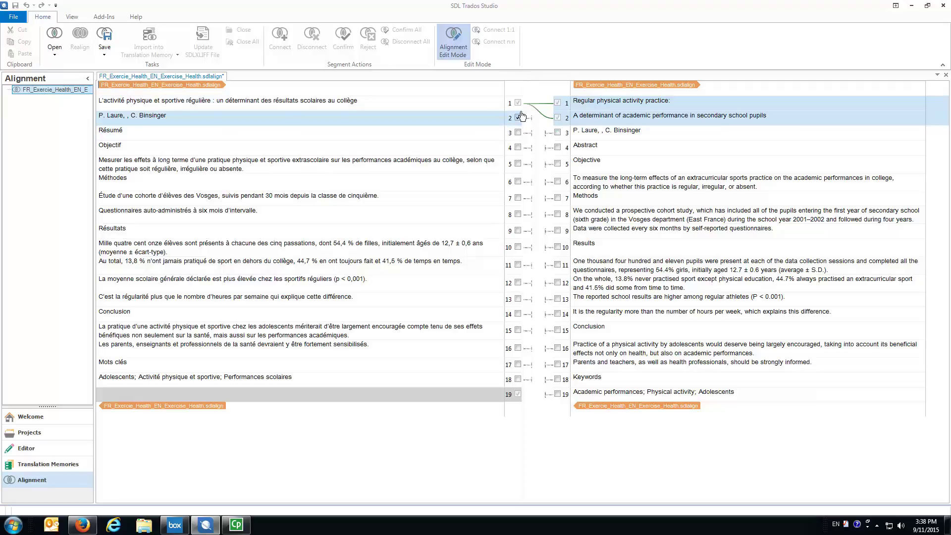
click(558, 133)
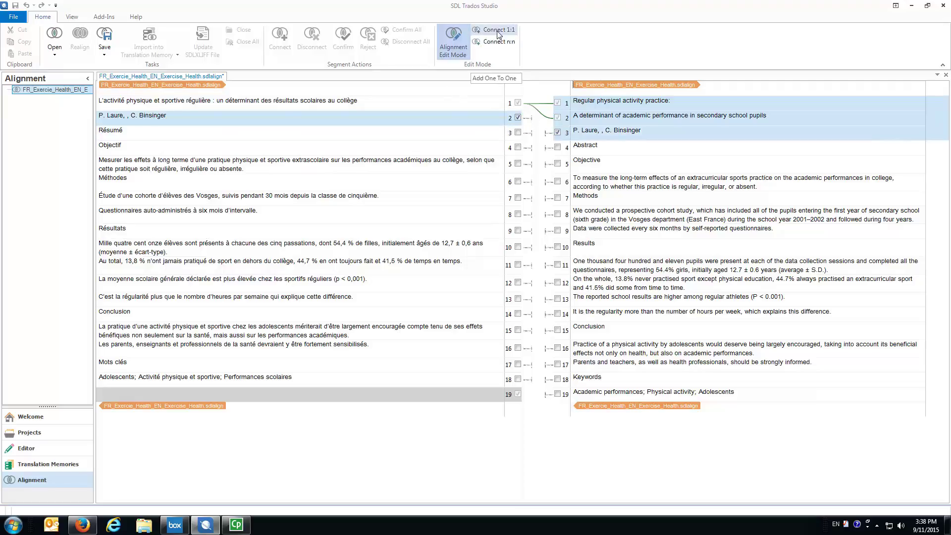
click(495, 30)
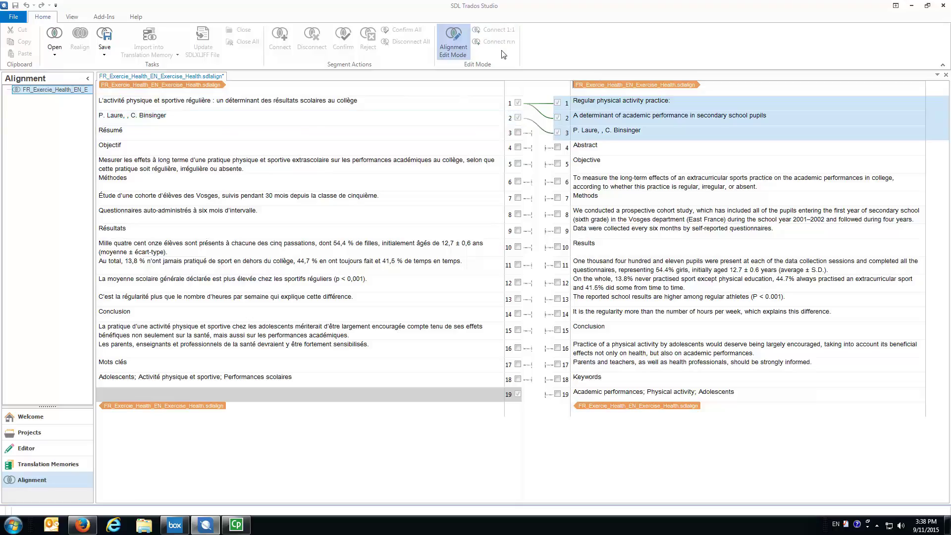
Connect source segment 3 (Résumé) to target 4 (Abstract) and source 4 (Objectif) to target 5 (Objective), each 1:1.
click(518, 133)
click(558, 147)
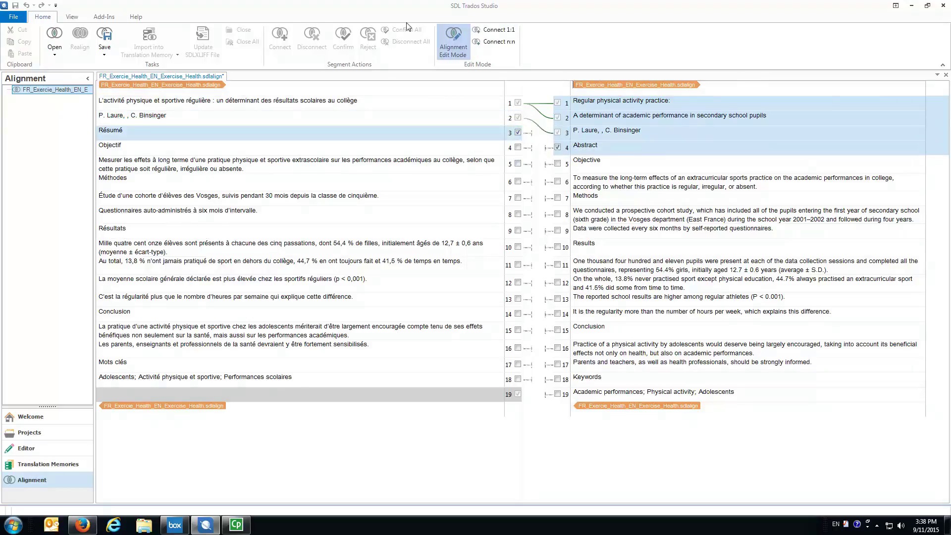
click(482, 31)
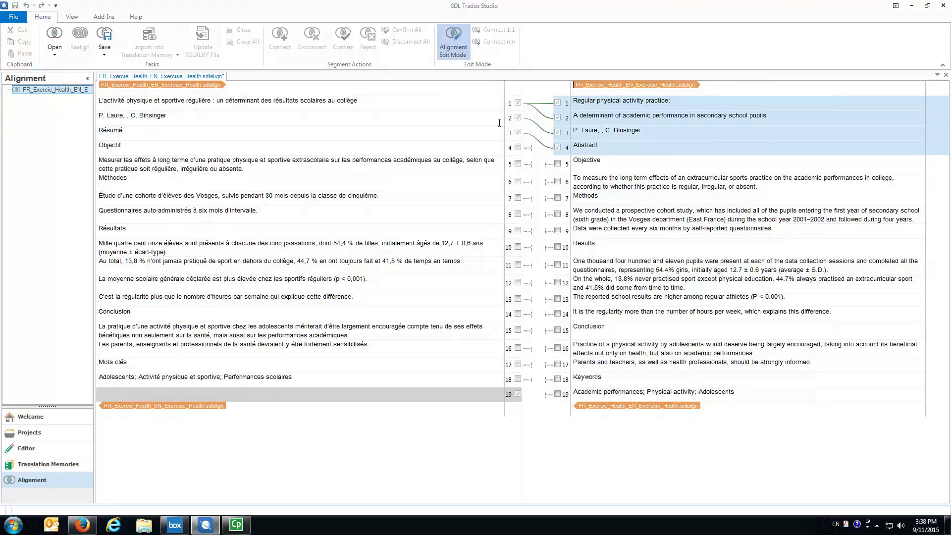
click(518, 147)
click(557, 164)
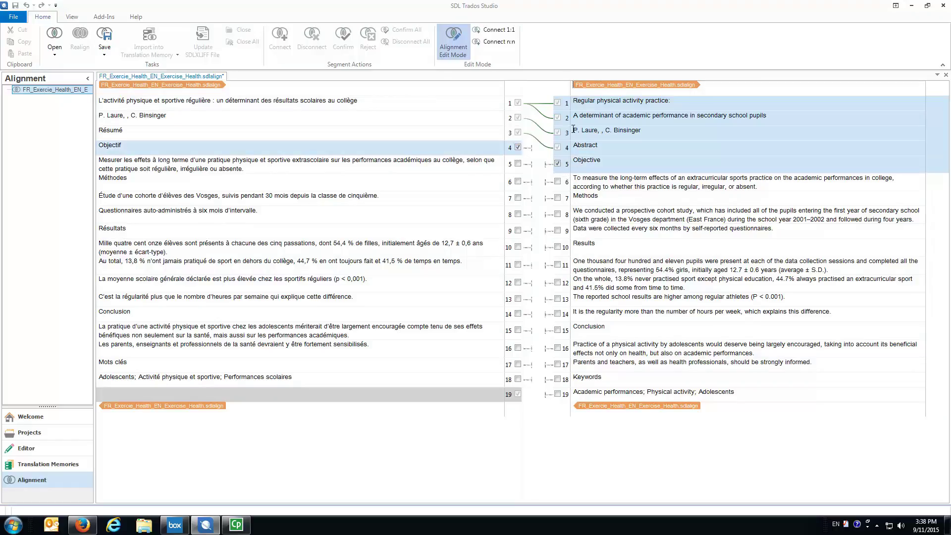
click(490, 31)
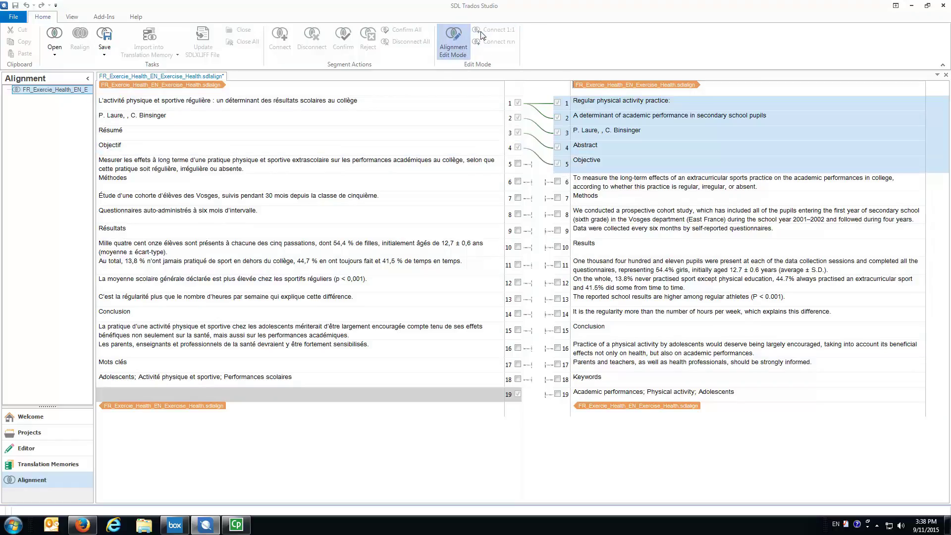
Connect source segment 5 (Mesurer les effets) to target 6 and source 6 (Méthodes) to target 7 (Methods), each 1:1.
click(517, 166)
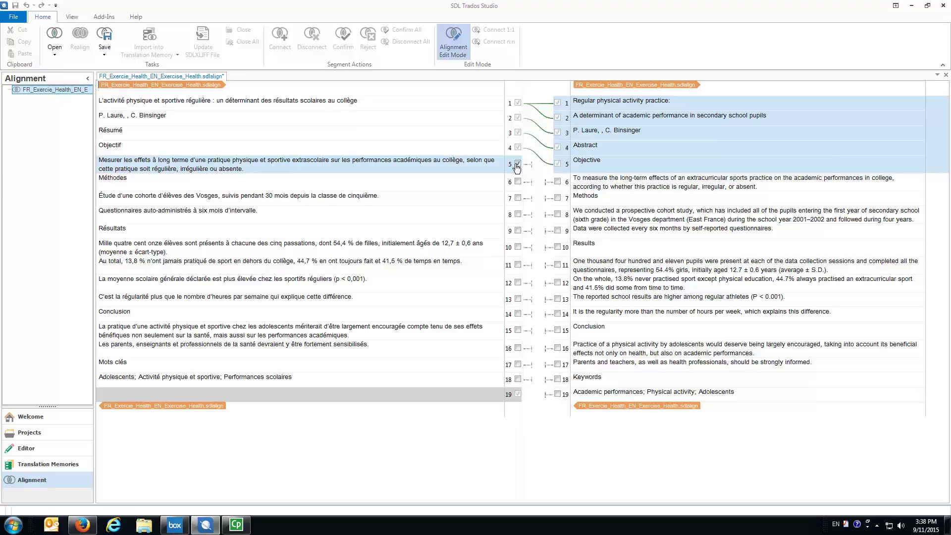
click(558, 182)
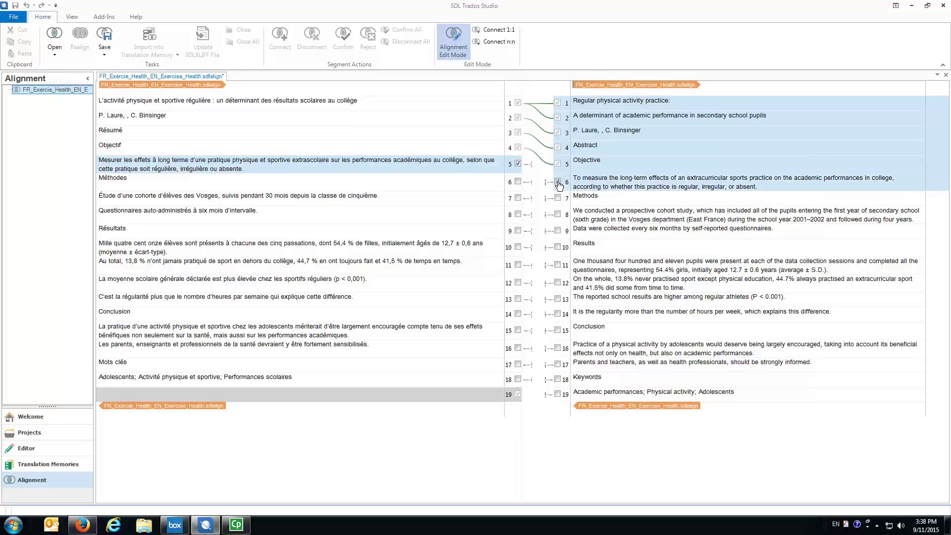
click(497, 31)
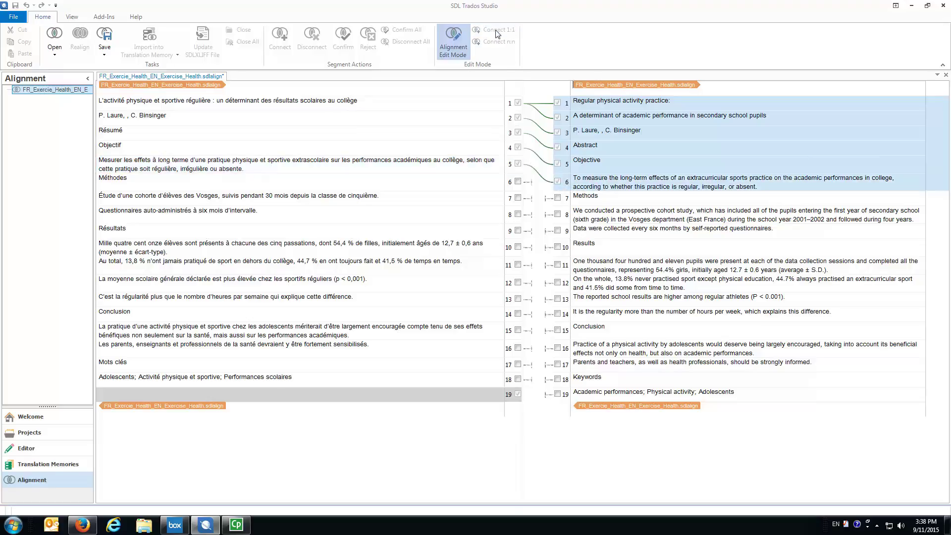
click(517, 181)
click(558, 199)
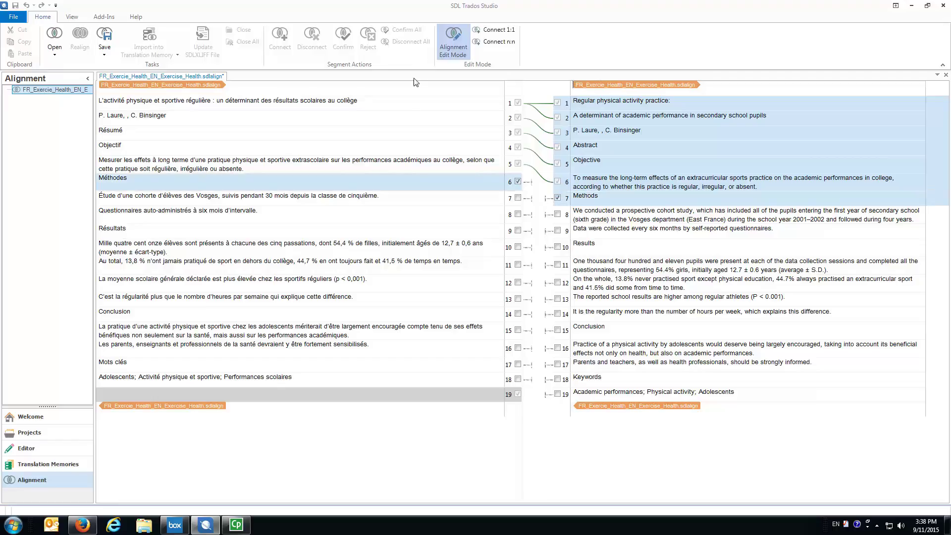
click(491, 31)
Connect source segment 7 (Étude d'une cohorte) to target 8 and source 8 (Questionnaires auto-administrés) to target 9, each 1:1.
click(518, 198)
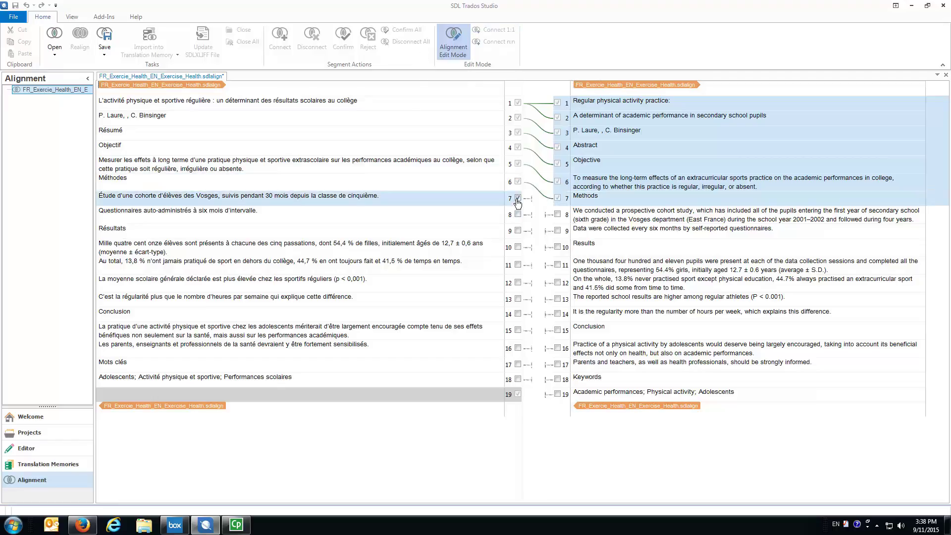
click(557, 215)
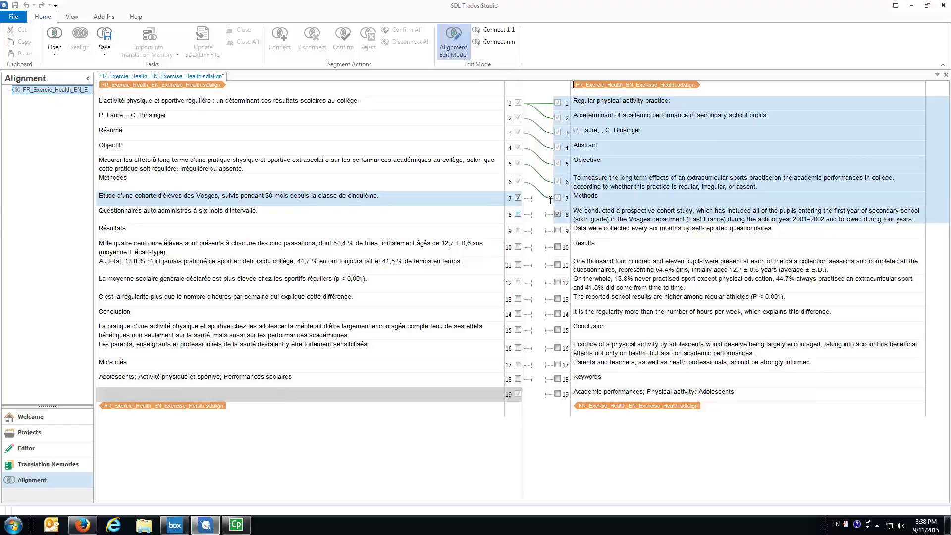
click(493, 31)
click(517, 214)
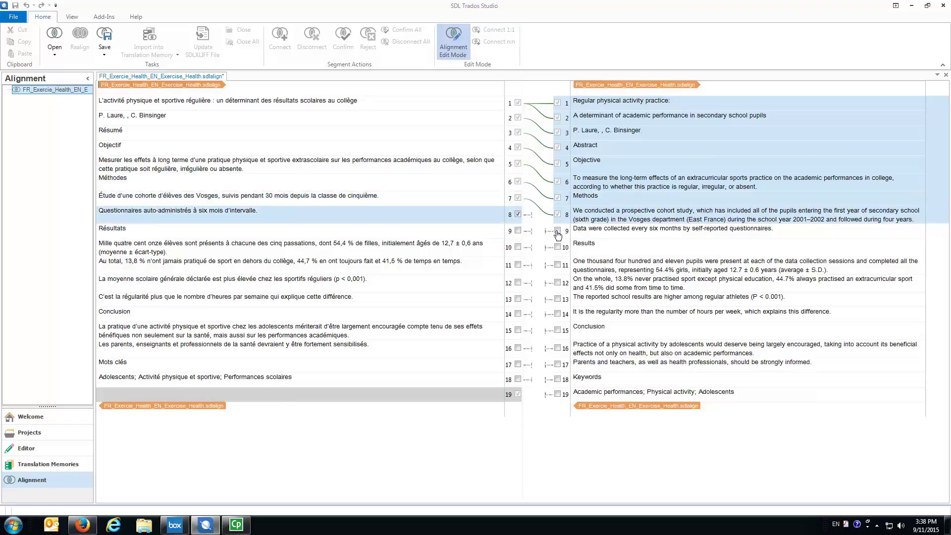
click(557, 230)
click(491, 31)
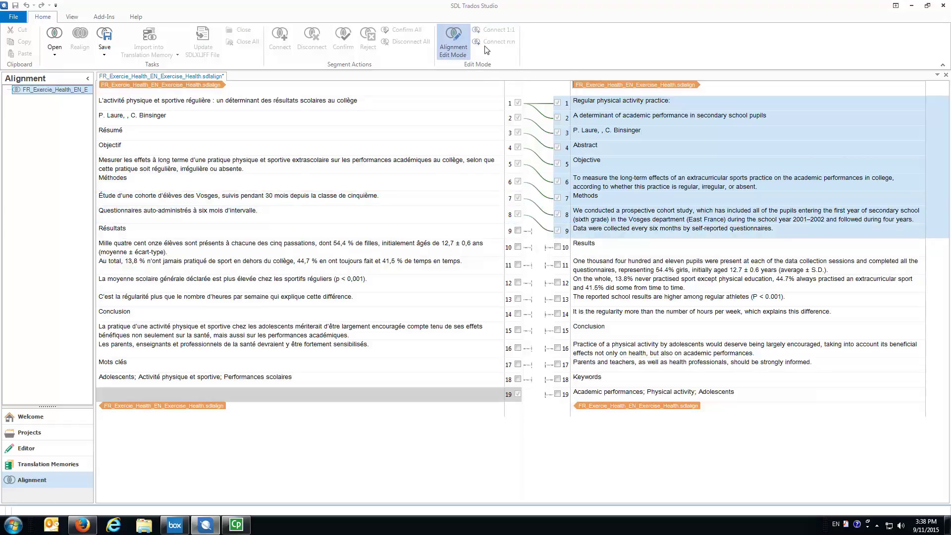
Connect source segment 9 (Résultats) to target 10 (Results) and source 10 (Mille quatre cent onze élèves) to target 11, each 1:1.
click(518, 230)
click(557, 246)
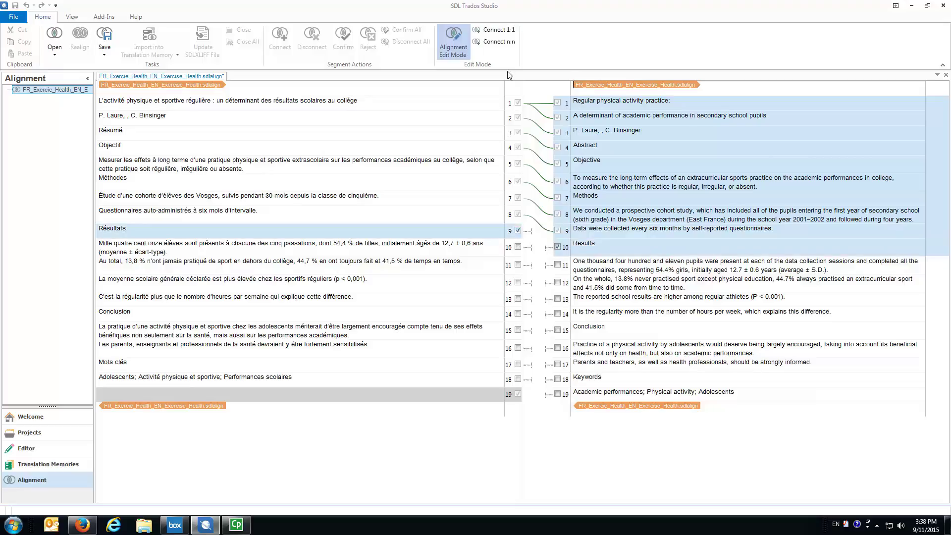
click(492, 30)
click(517, 246)
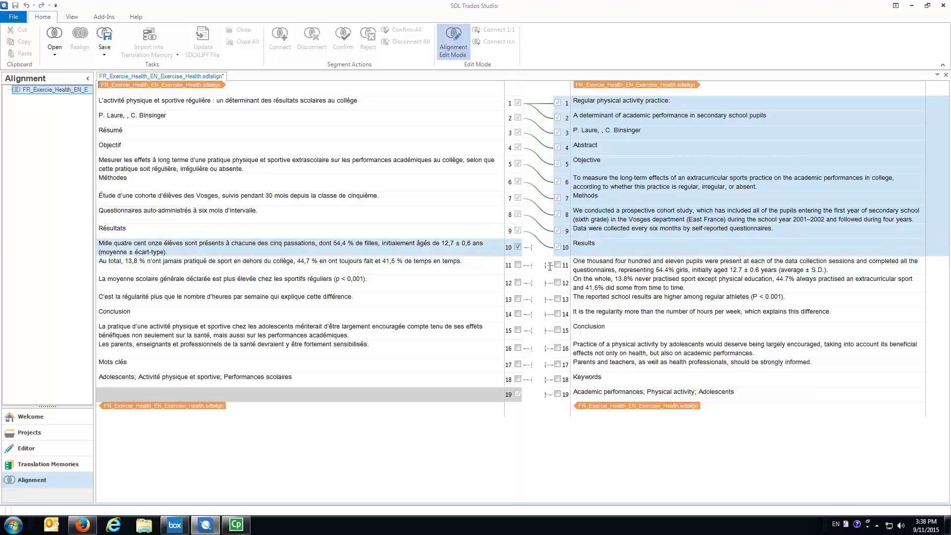
click(557, 265)
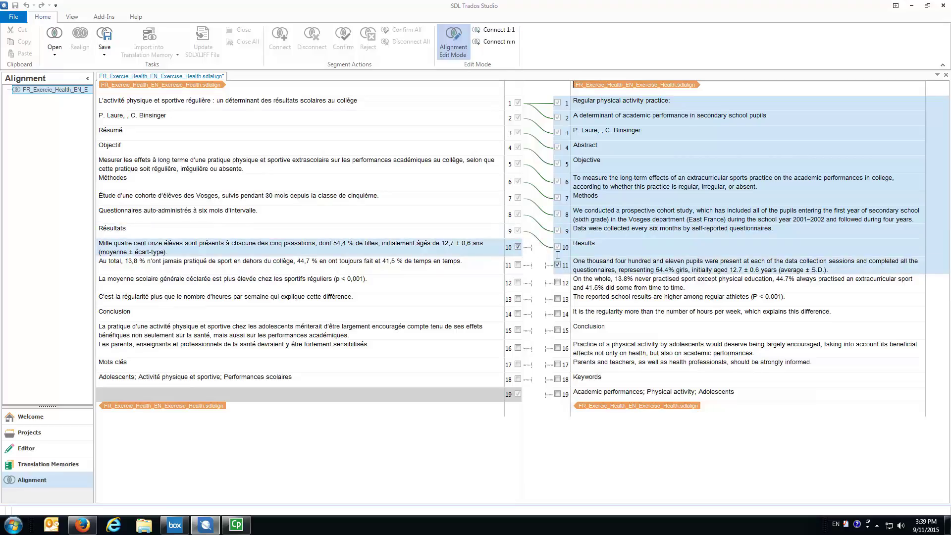
click(492, 31)
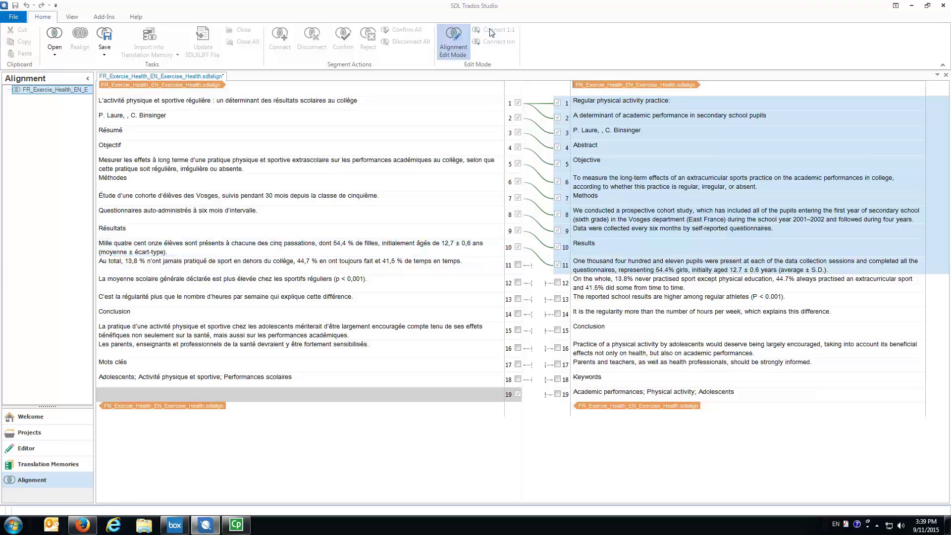
Connect source segment 11 (Au total, 13,8 %) to target 12 and source 12 (La moyenne scolaire générale) to target 13, each 1:1.
click(518, 265)
click(558, 283)
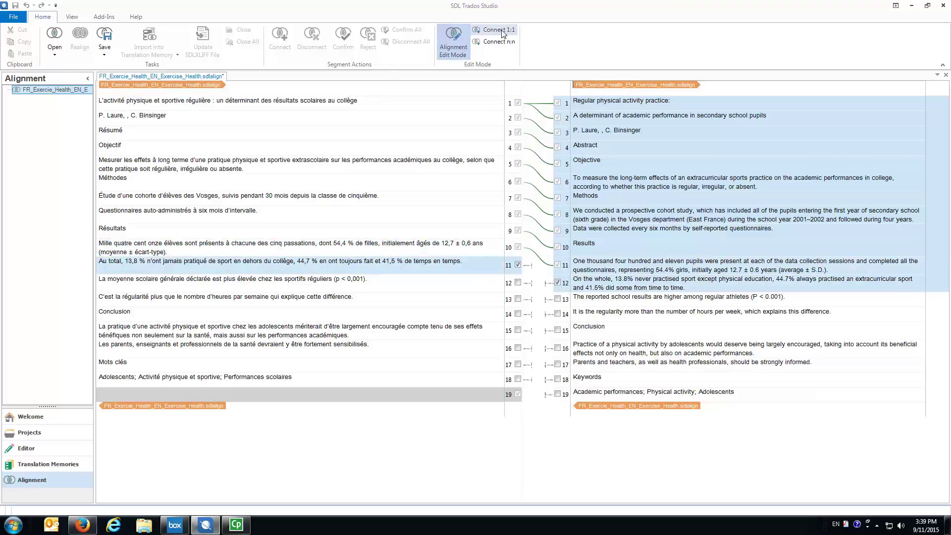
click(482, 31)
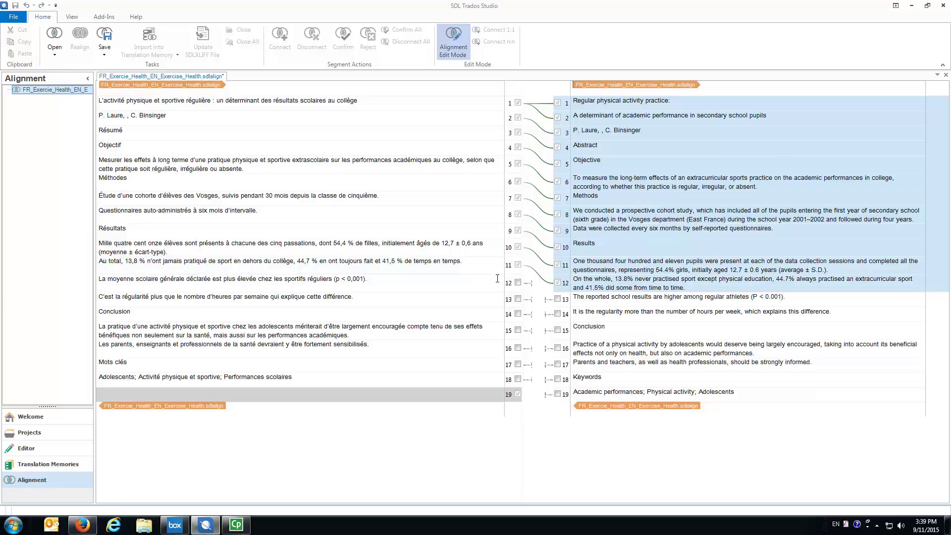
click(518, 284)
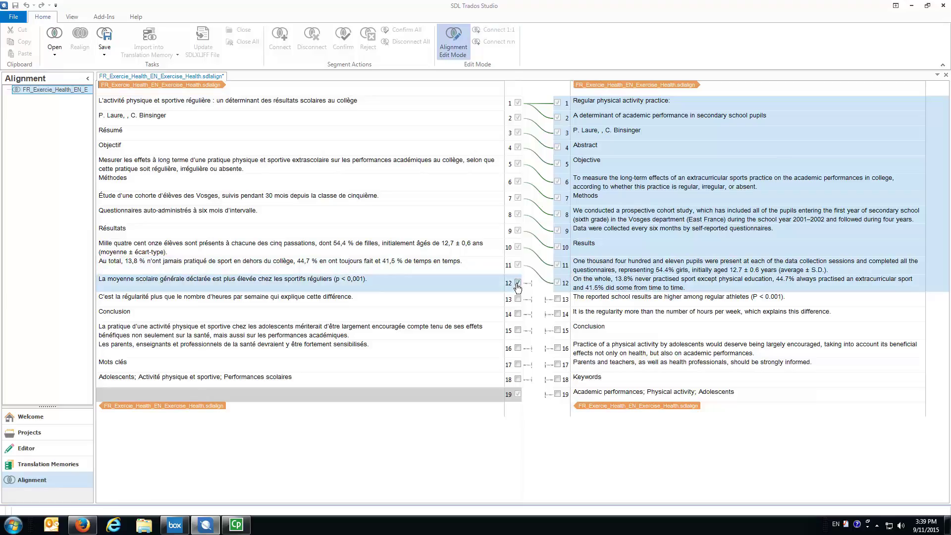
click(558, 299)
click(503, 31)
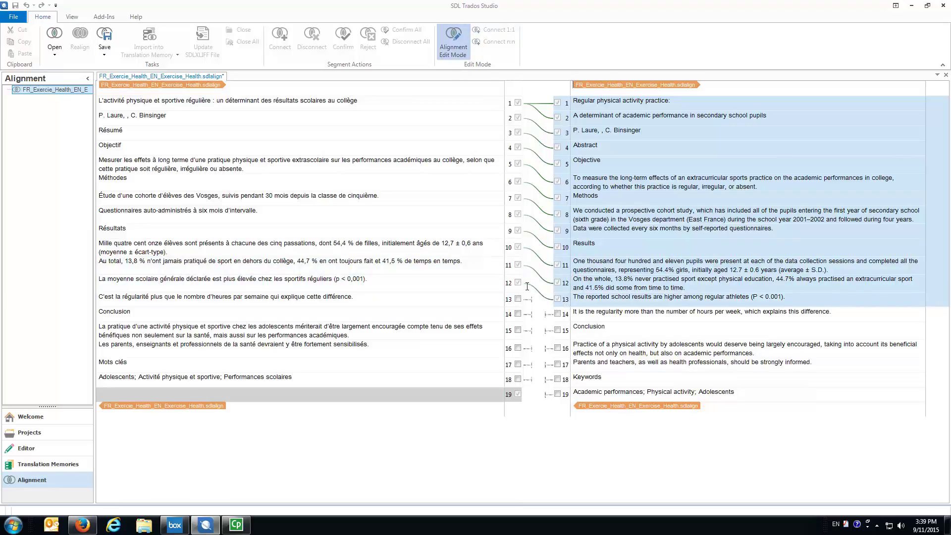
Connect source segment 13 (C'est la régularité) to target 14, and source 14 (Conclusion) to target 15 (Conclusion).
click(518, 299)
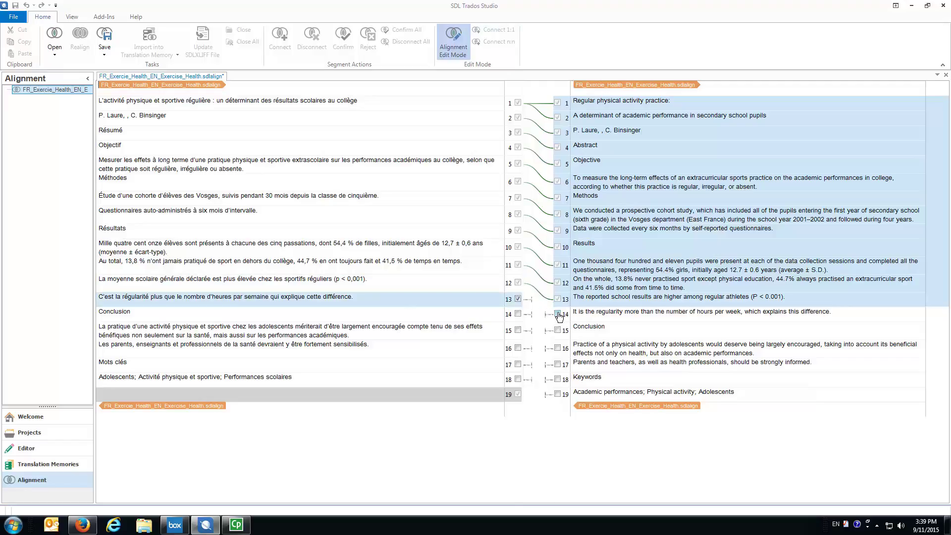
click(558, 314)
click(501, 41)
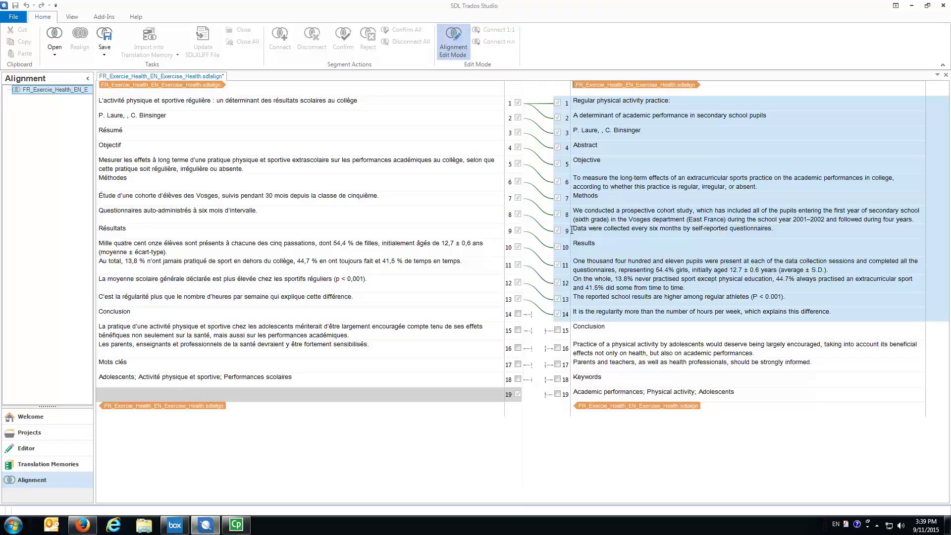
click(518, 315)
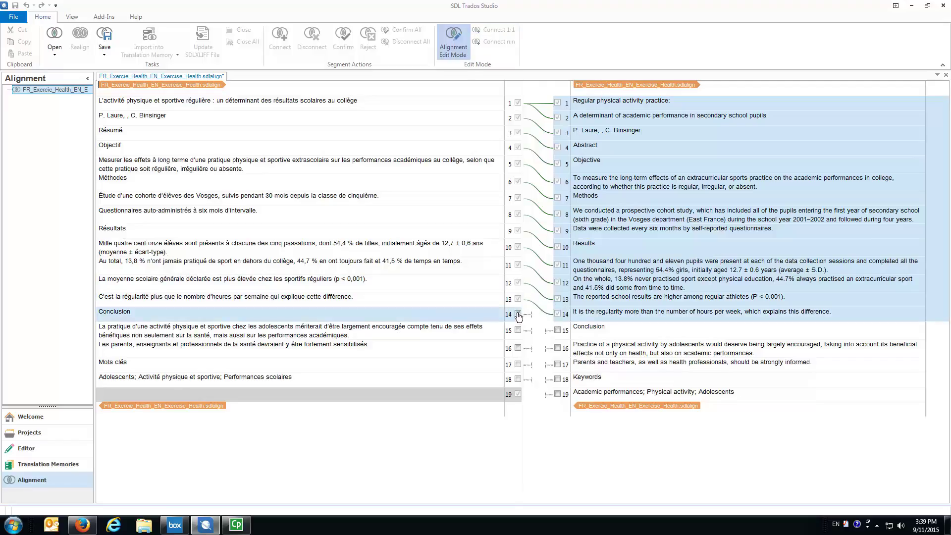
click(558, 331)
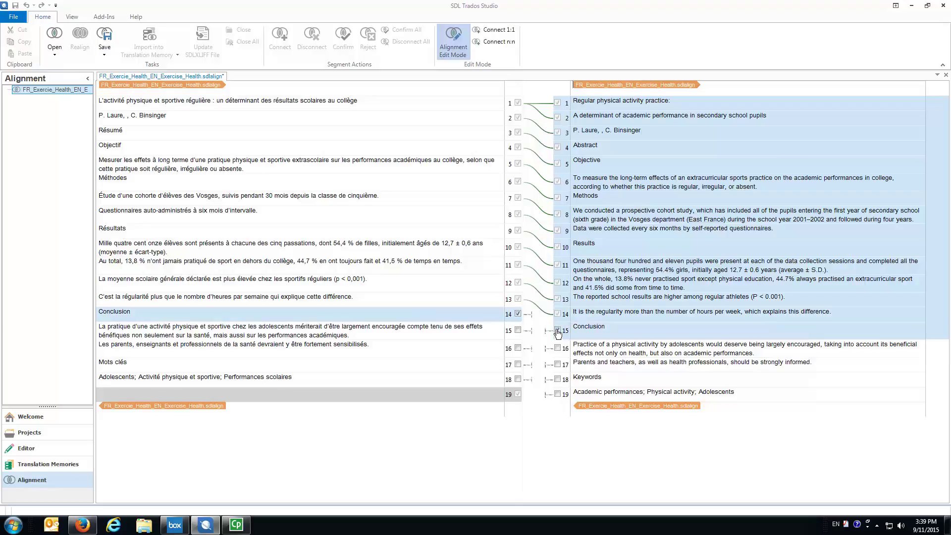
click(488, 29)
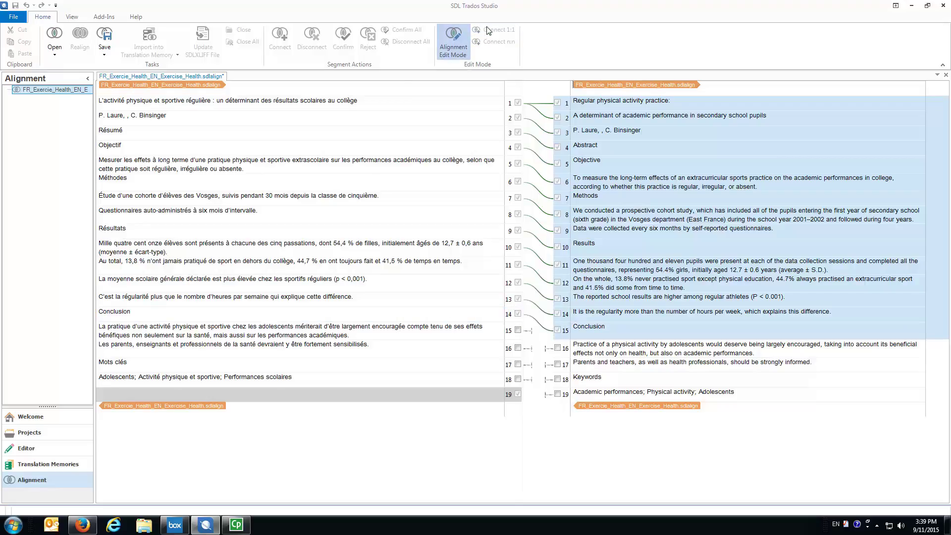
Connect source segment 15 (La pratique d'une activité physique) to target 16 and source 16 (Les parents, enseignants) to target 17, each 1:1.
click(518, 330)
click(558, 348)
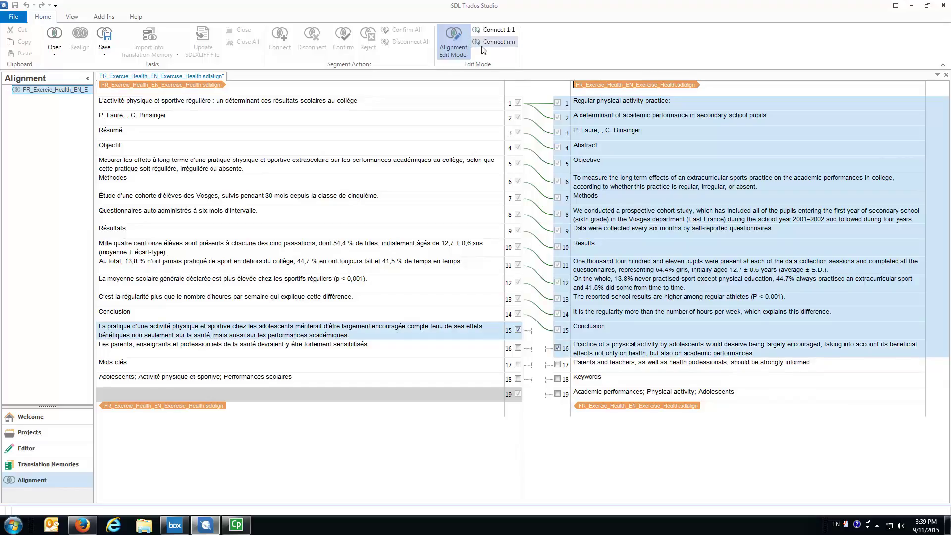
click(488, 30)
click(518, 349)
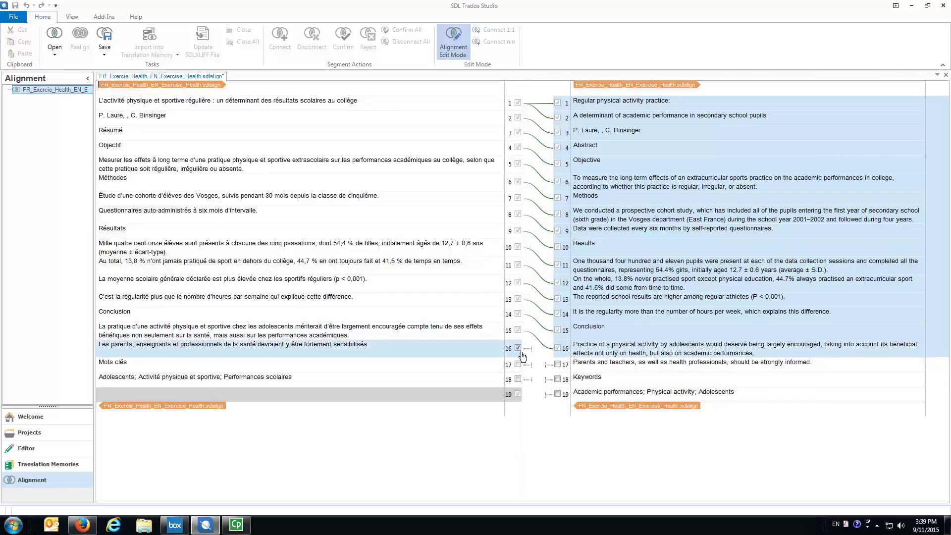
click(557, 365)
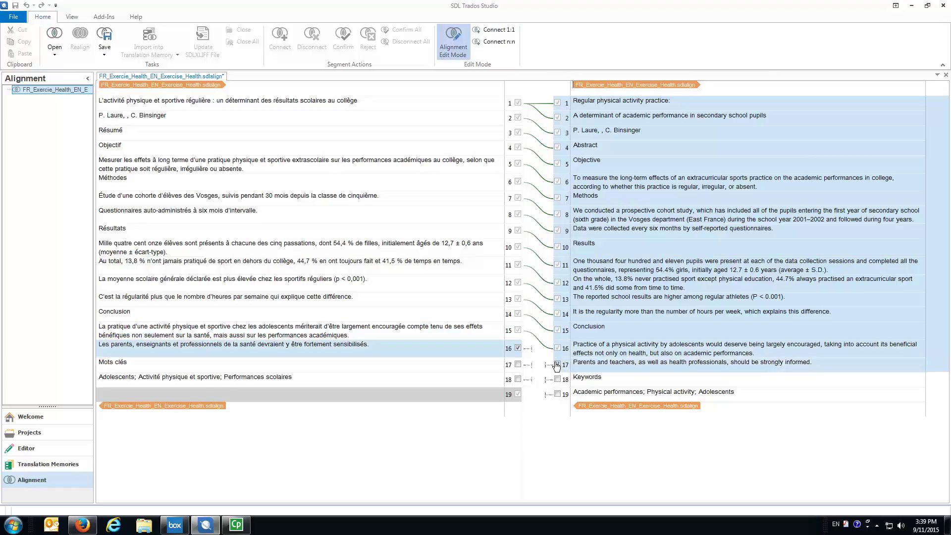
click(505, 33)
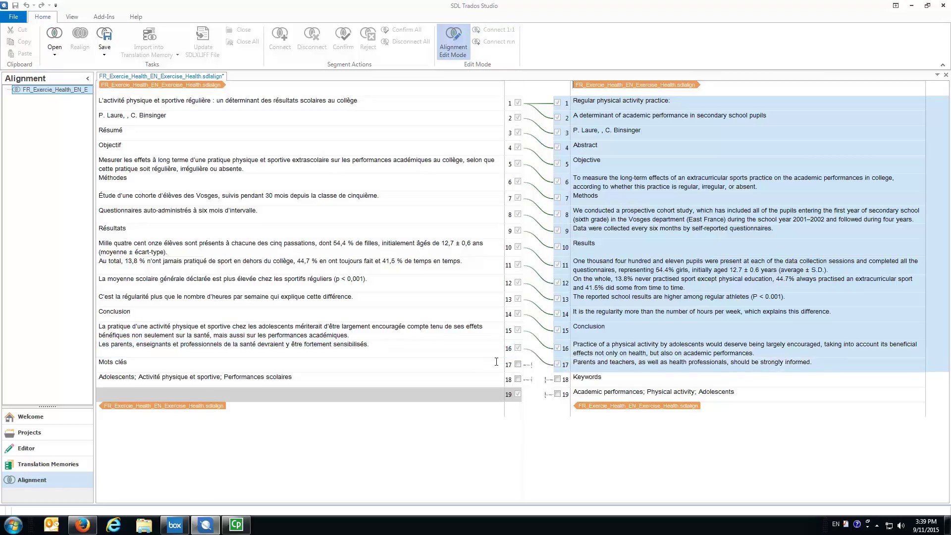
Connect source segment 17 (Mots clés) to target 18 (Keywords) and source 18, the keyword list, to target 19, each 1:1.
click(518, 365)
click(557, 379)
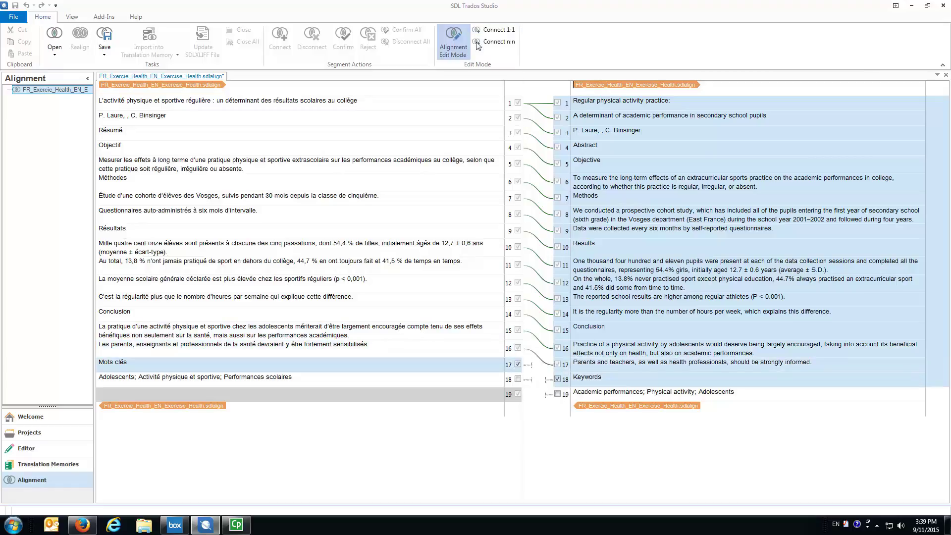
click(498, 29)
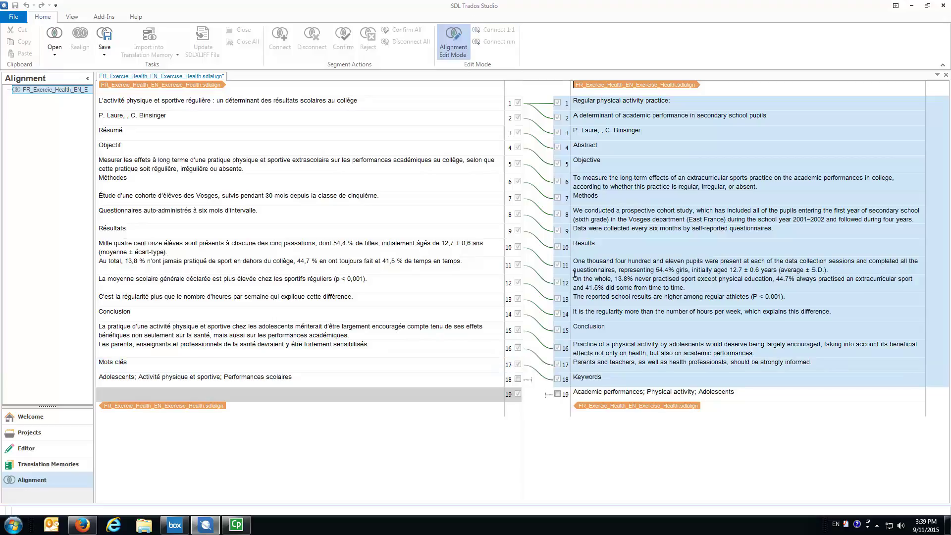
click(519, 379)
click(557, 394)
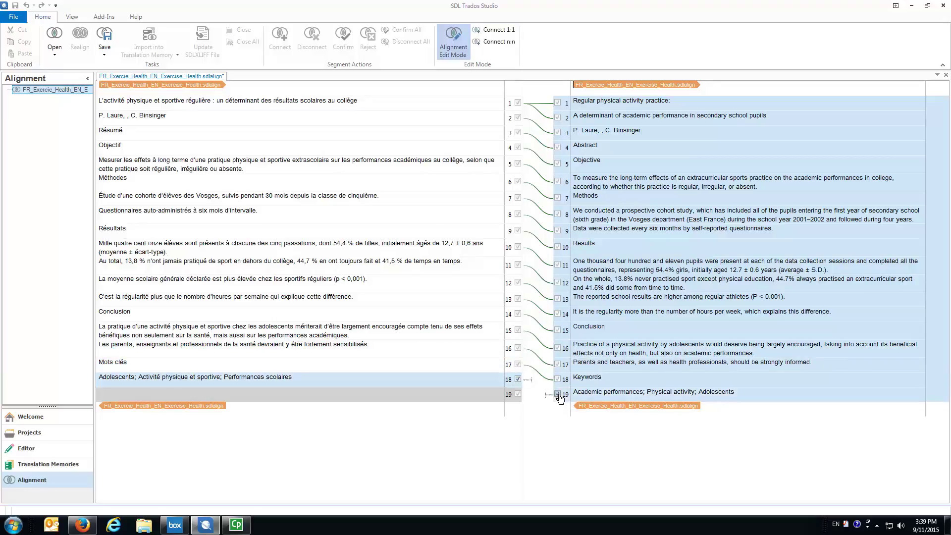
click(485, 30)
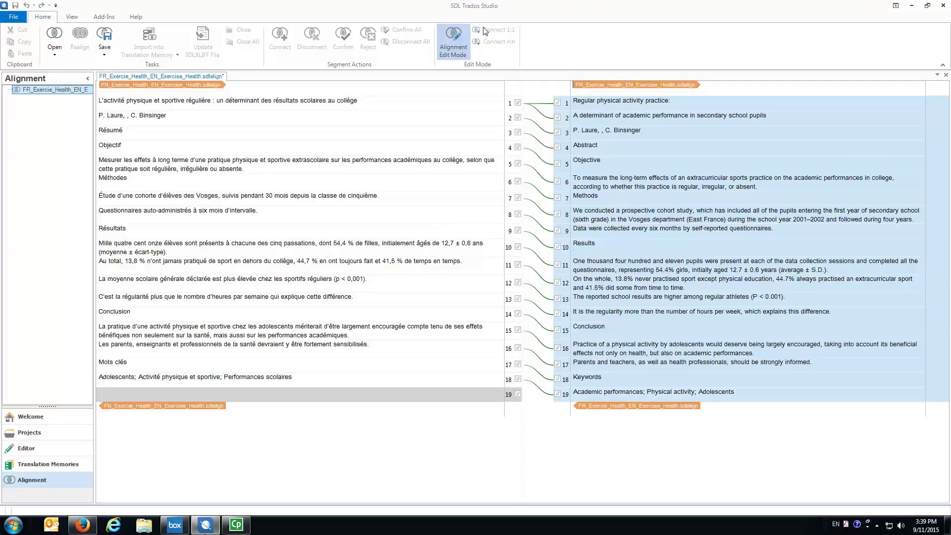
Turn off Alignment Edit Mode and import the alignment results into the translation memory with Quick Import.
click(453, 42)
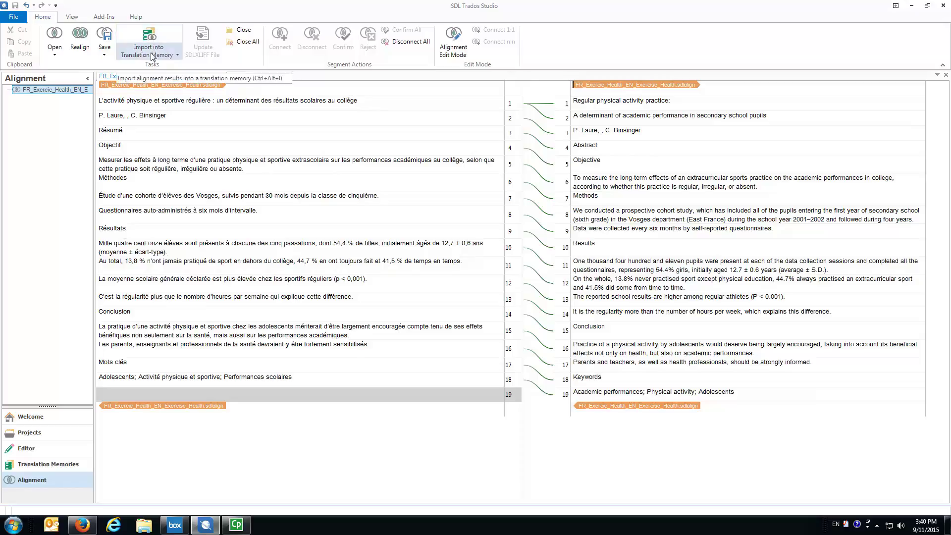
click(164, 54)
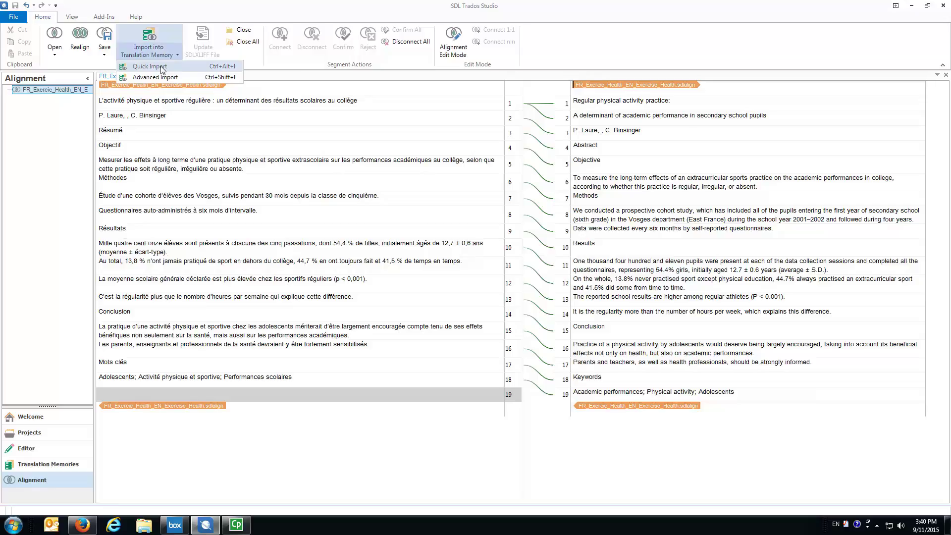
click(162, 67)
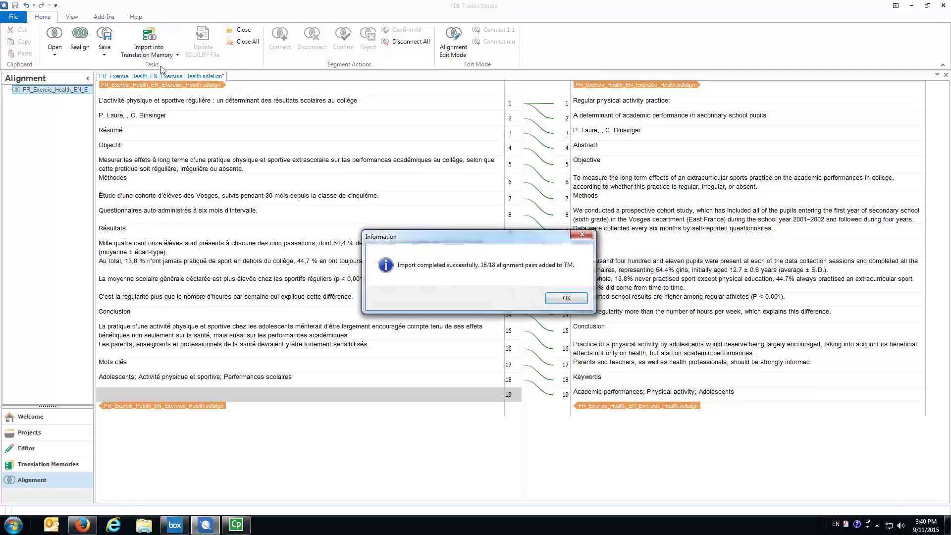
click(566, 298)
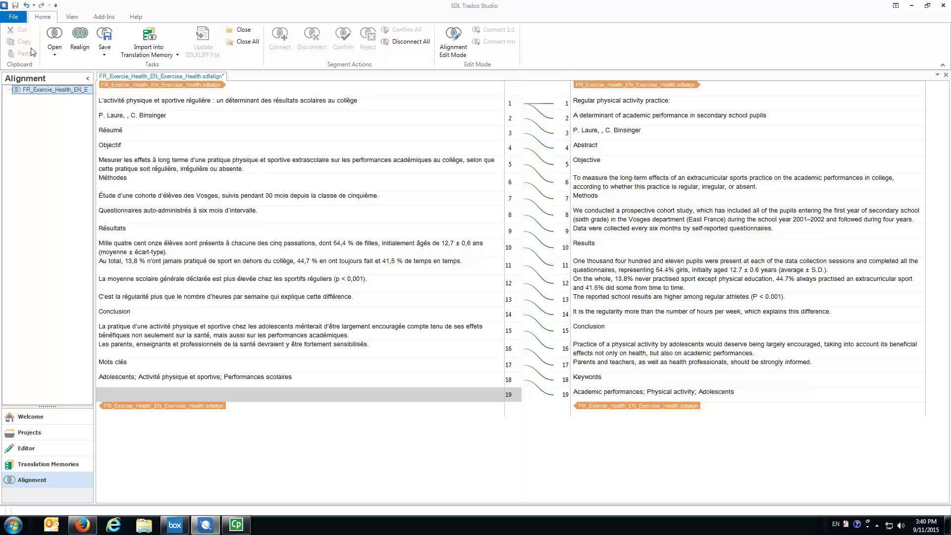
Open the file-based translation memory Health_Exercise_FR_EN.sdltm from the Translation_Memories_2015 folder on Local Disk (C:) in the Translation Memories view.
click(34, 466)
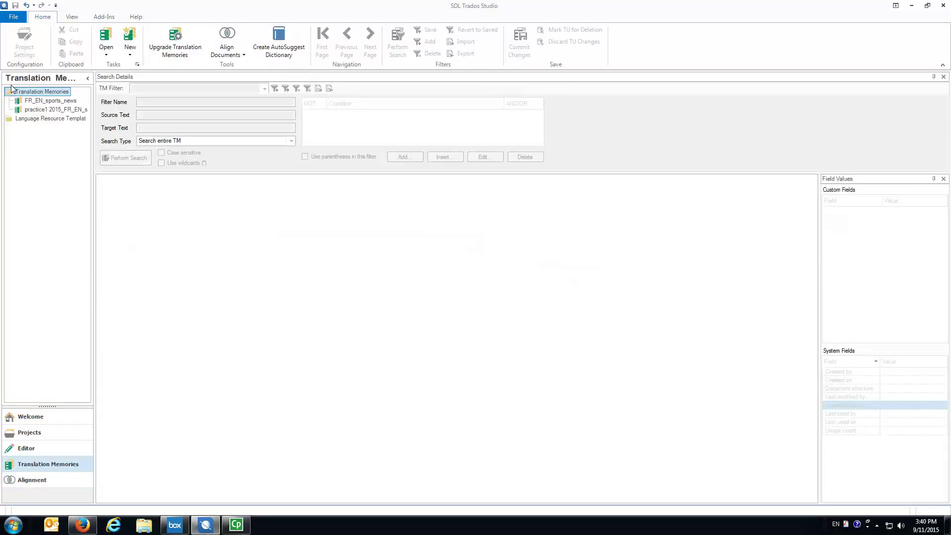
right_click(49, 94)
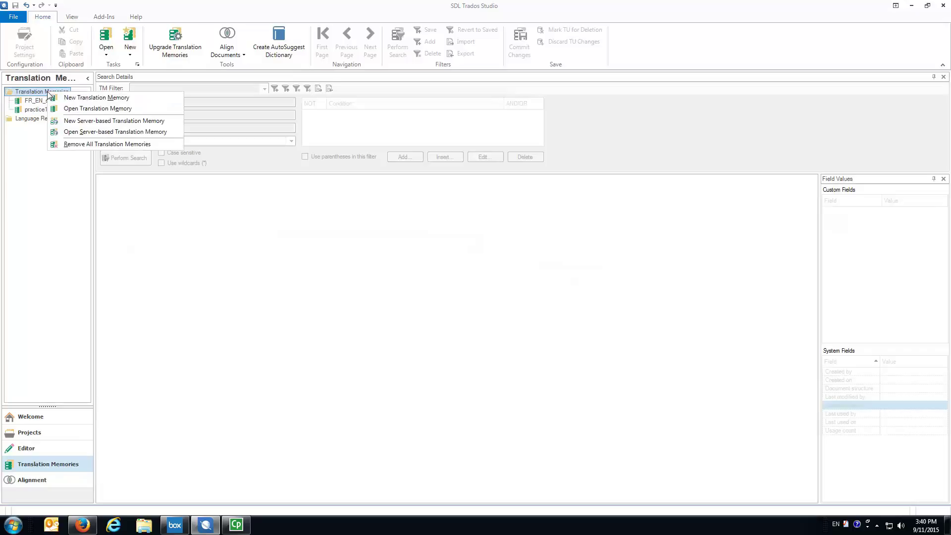
click(72, 109)
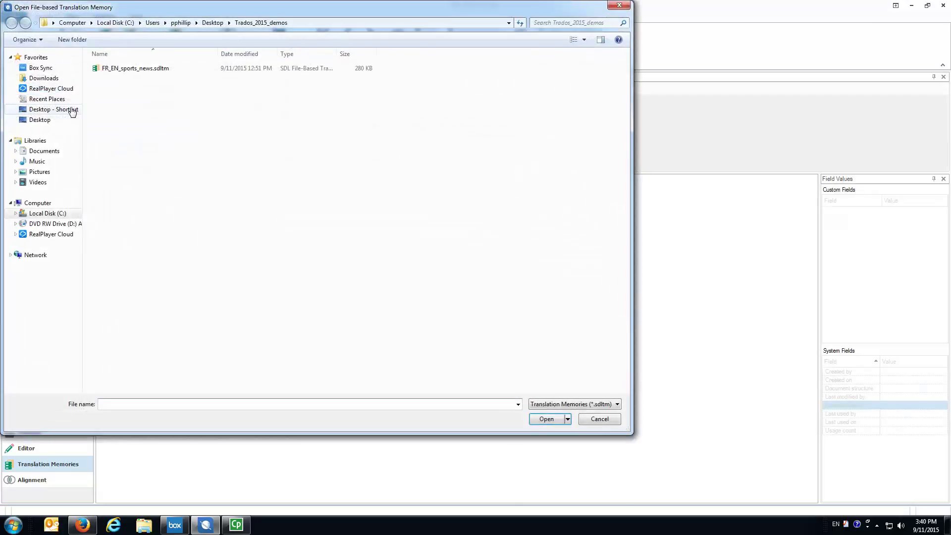
click(50, 204)
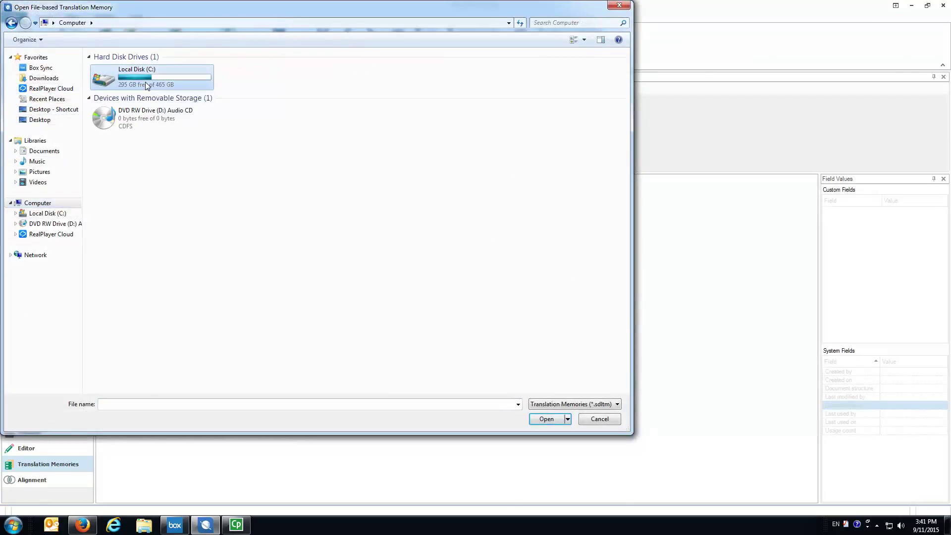
double_click(145, 83)
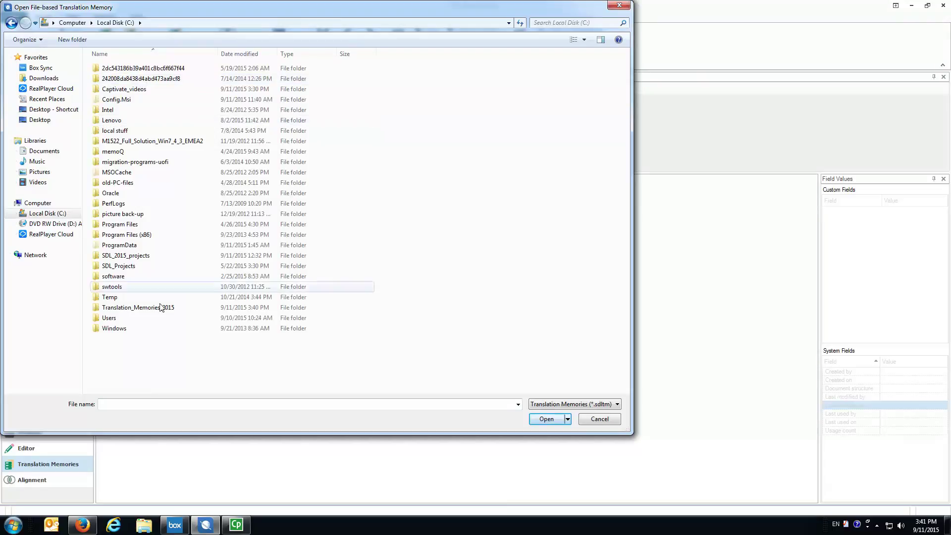
double_click(153, 308)
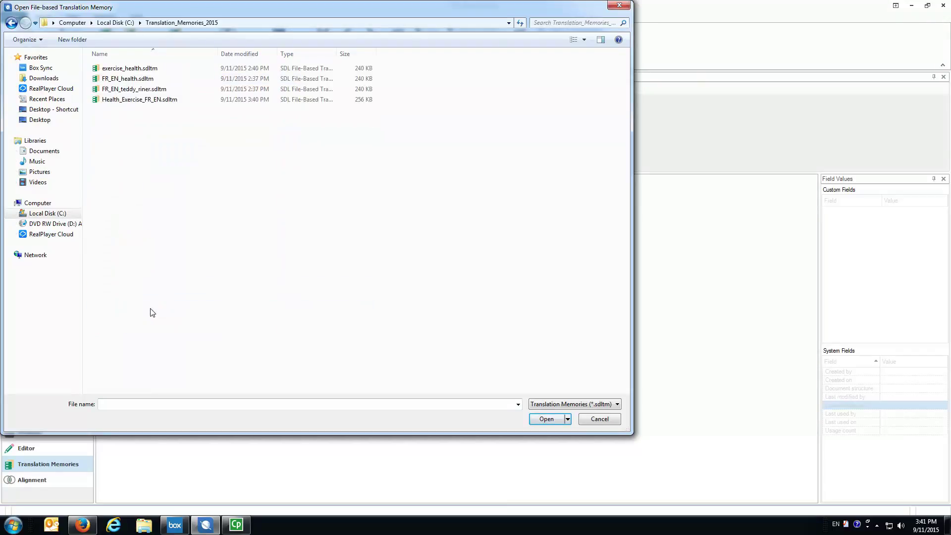
double_click(110, 100)
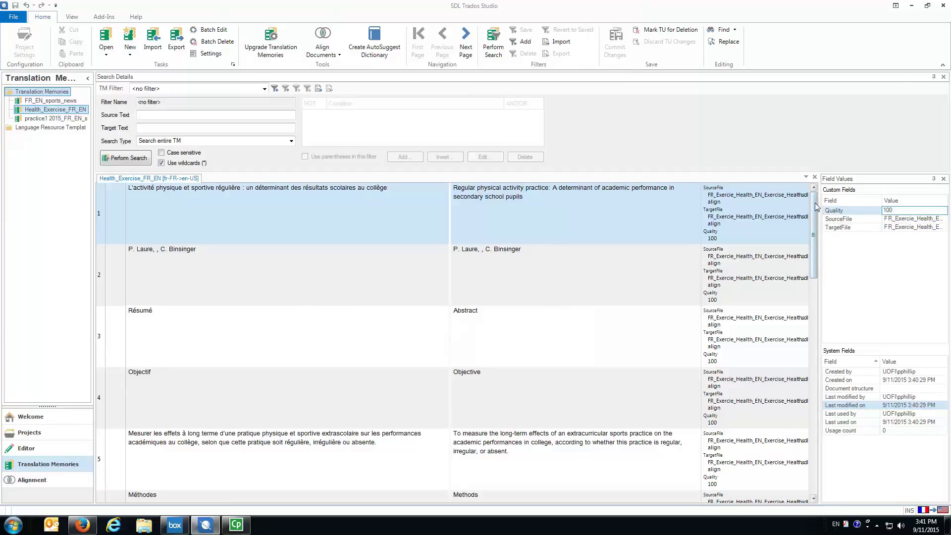
Look through the aligned French-English translation units in the Health_Exercise_FR_EN memory and check for a further page of units.
drag(815, 205, 819, 236)
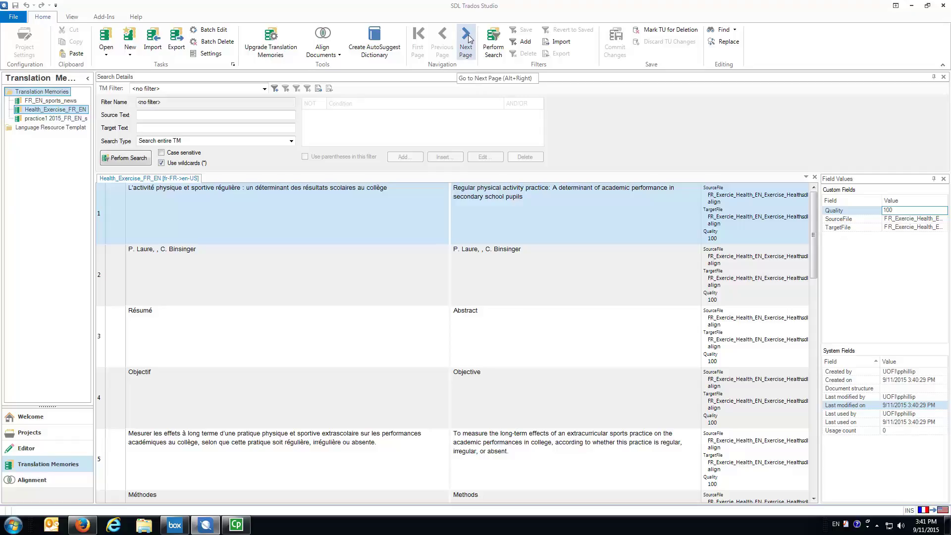
drag(813, 237, 836, 182)
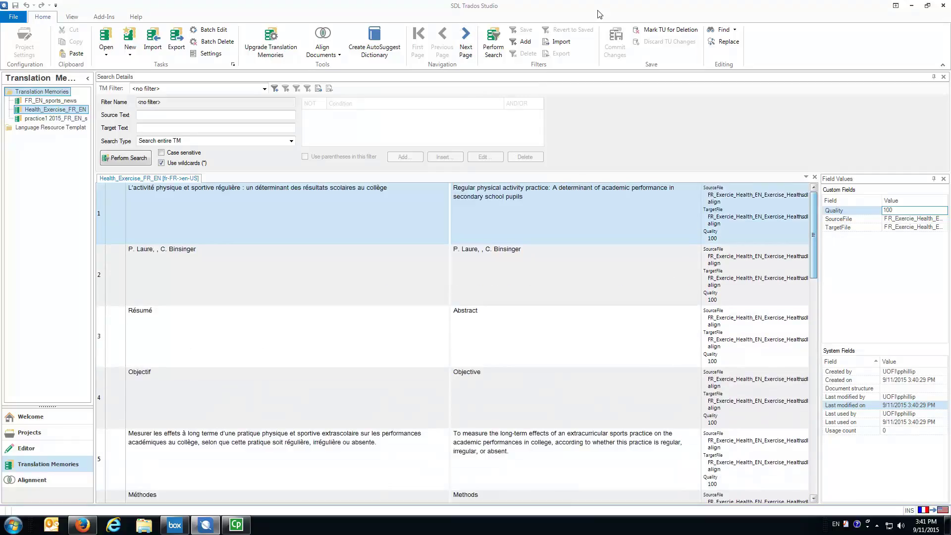
click(462, 45)
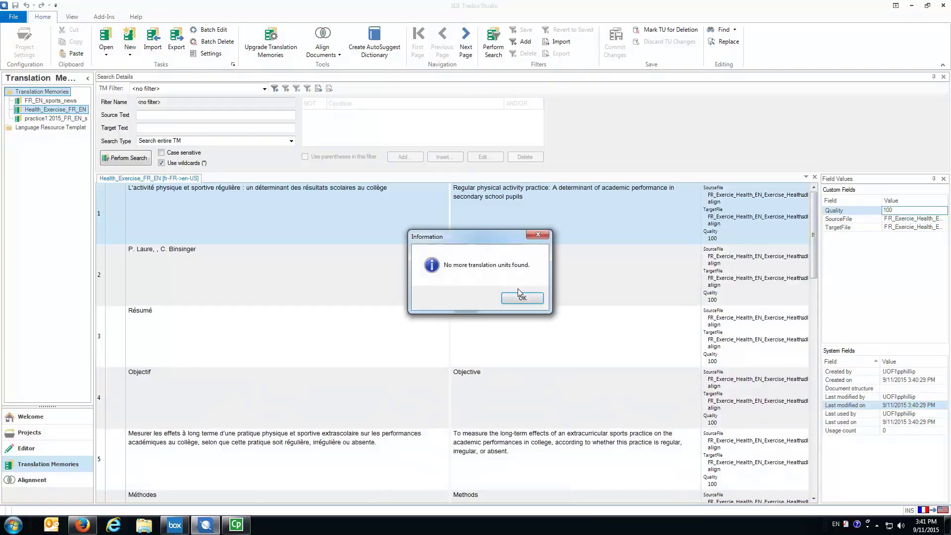
click(522, 299)
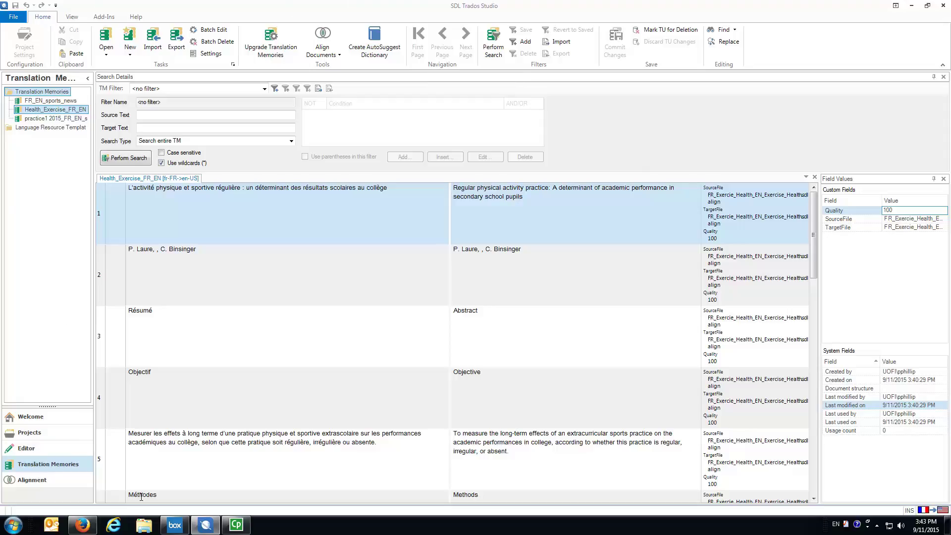
mouse_move(234, 528)
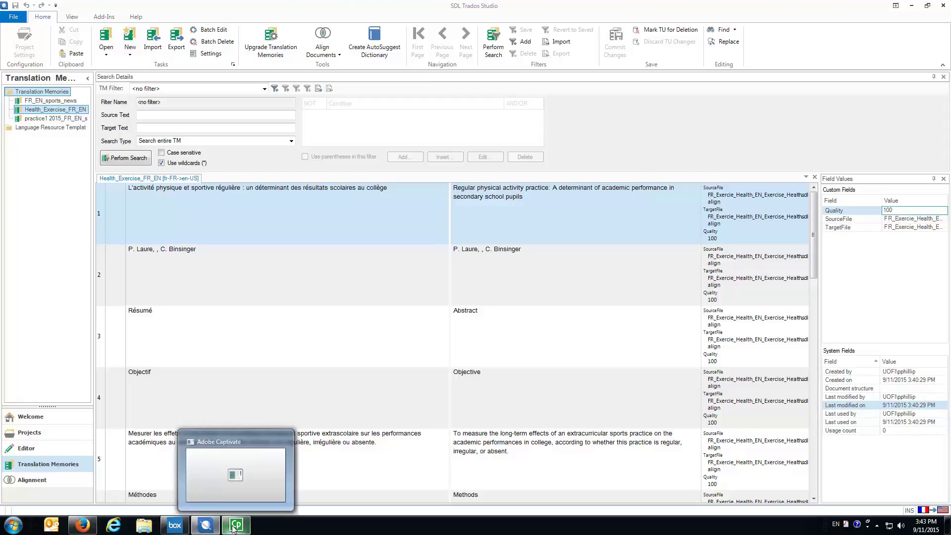